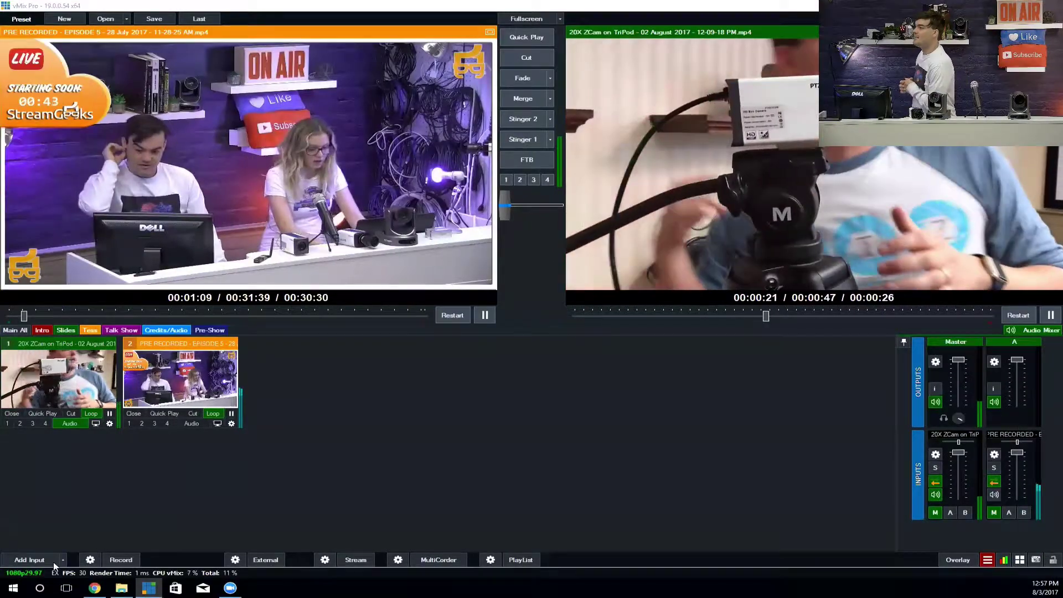
Add the YT-FB Title template as input 3 and overlay its title bar on the output.
left_click(54, 563)
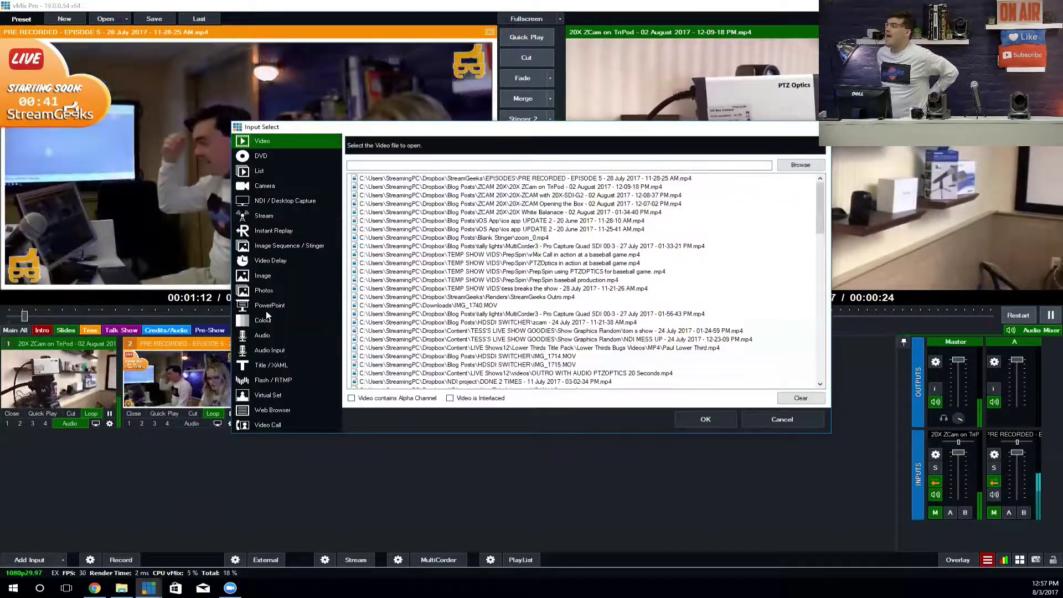
left_click(268, 363)
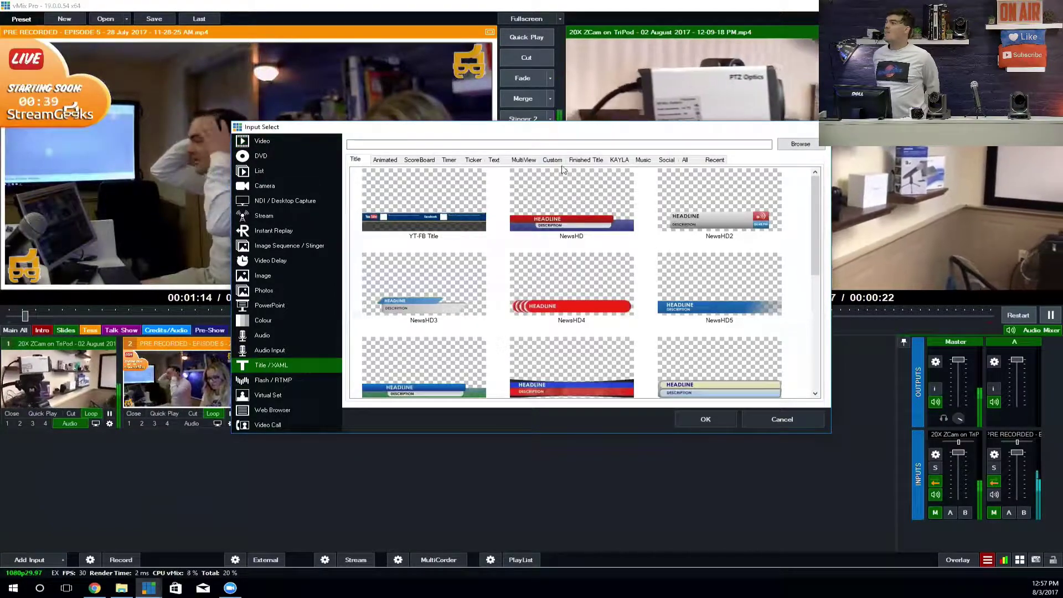
left_click(414, 214)
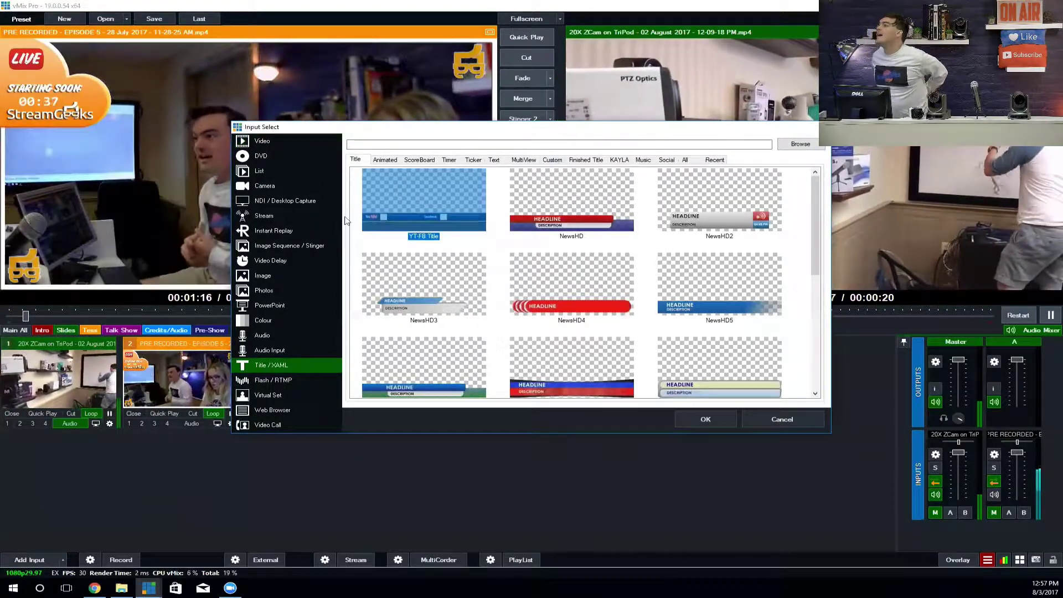
left_click(552, 160)
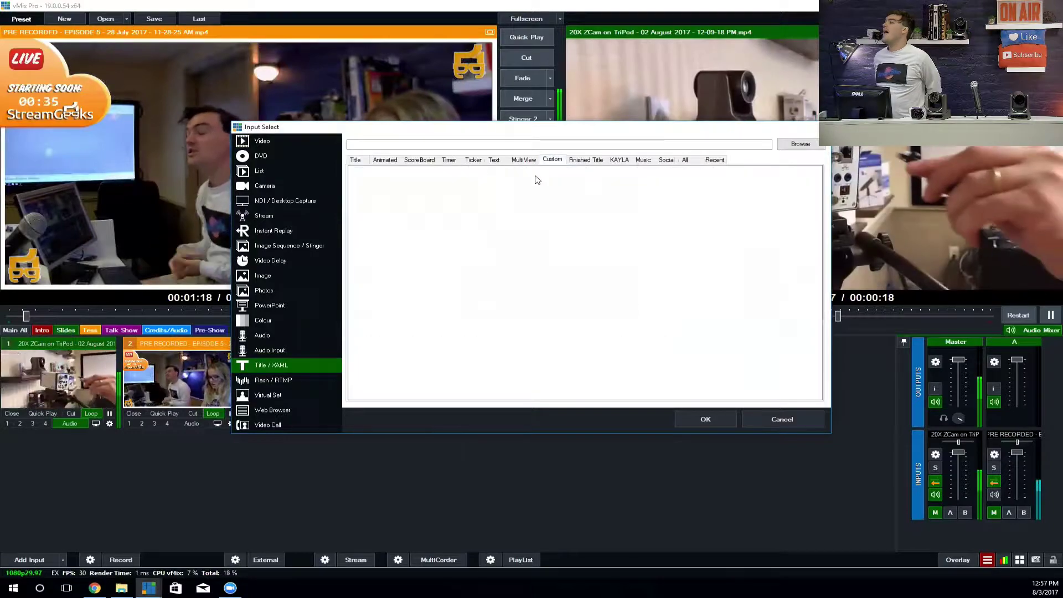
left_click_drag(818, 225, 803, 338)
double_click(726, 366)
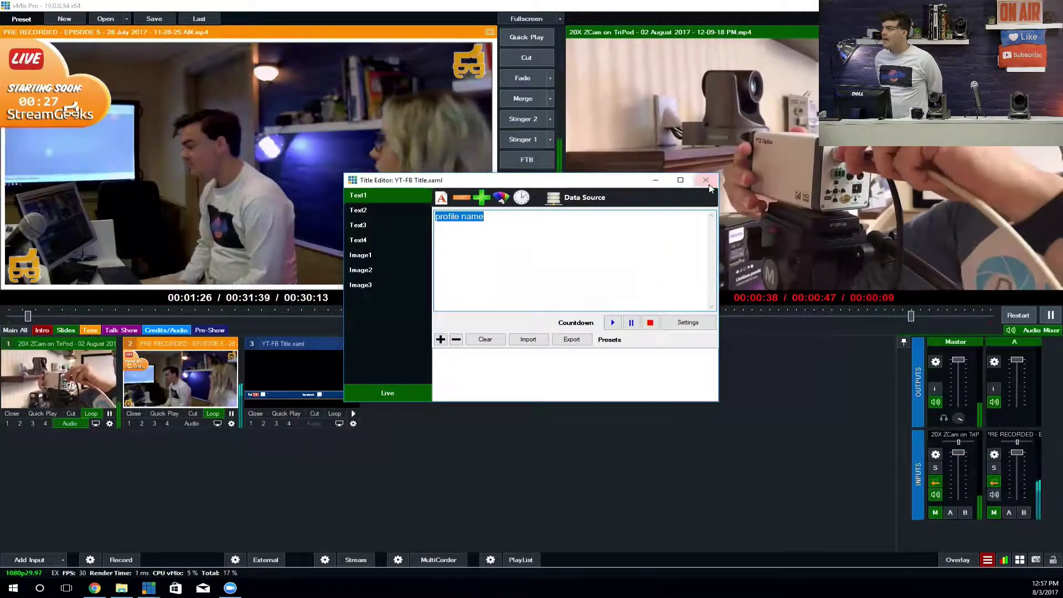
left_click(705, 180)
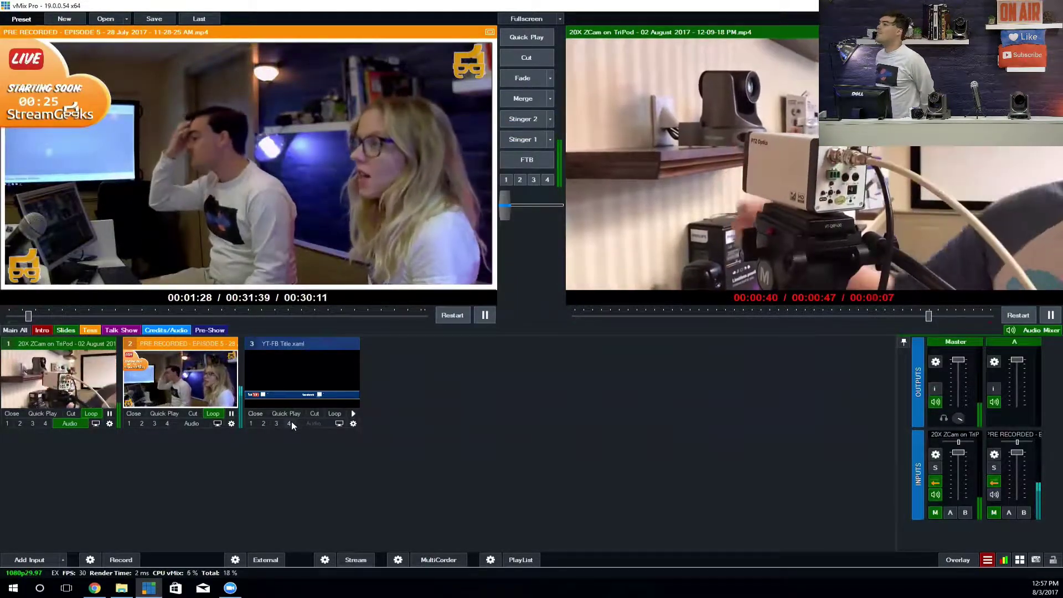
left_click(277, 423)
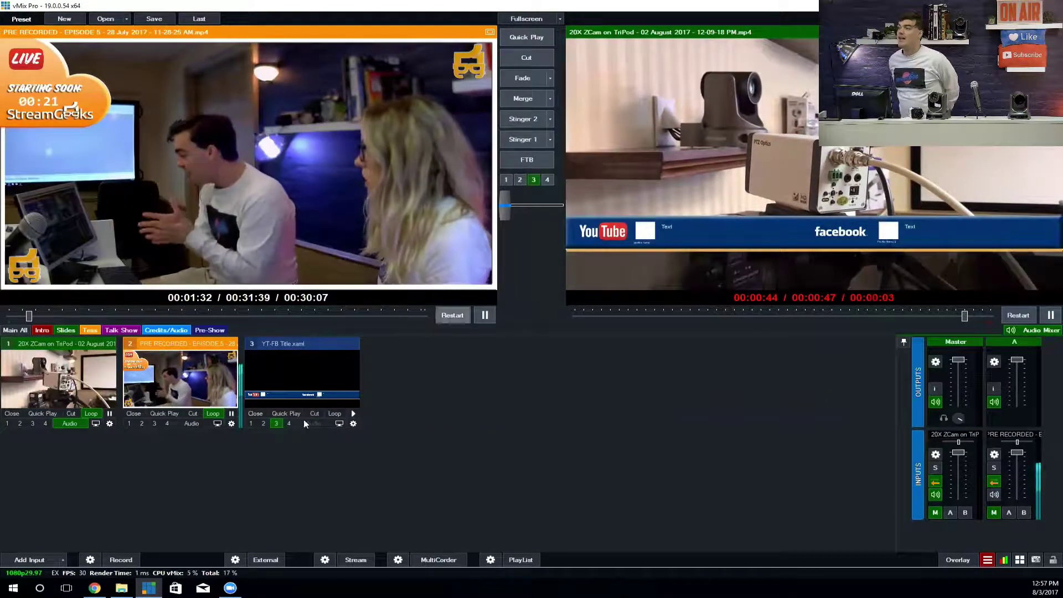
left_click(43, 560)
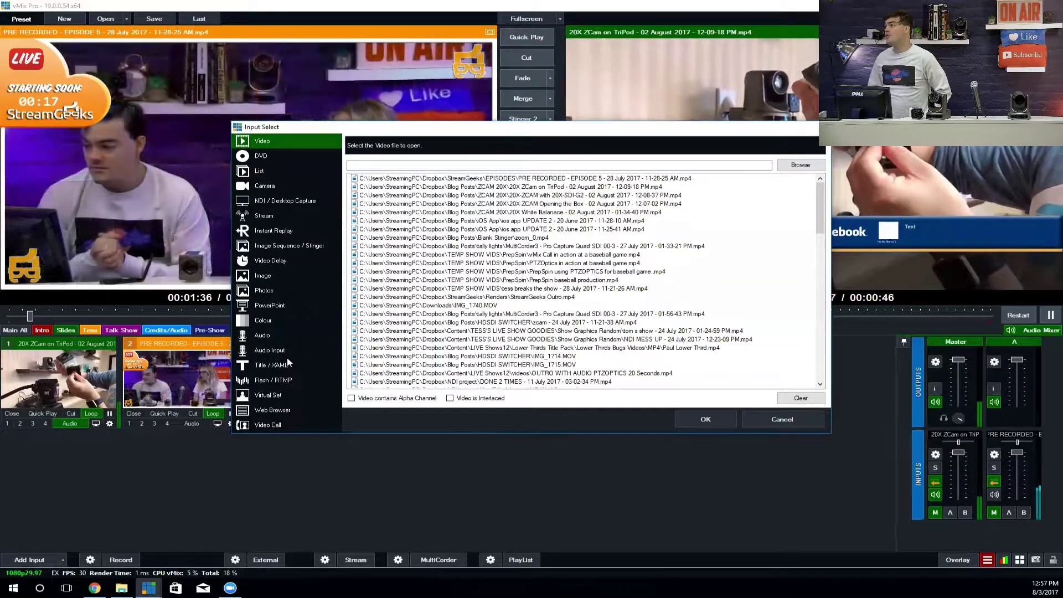
Compare the custom Facebook reaction templates and add 3 FB Reactions as input 4.
left_click(277, 365)
left_click(552, 159)
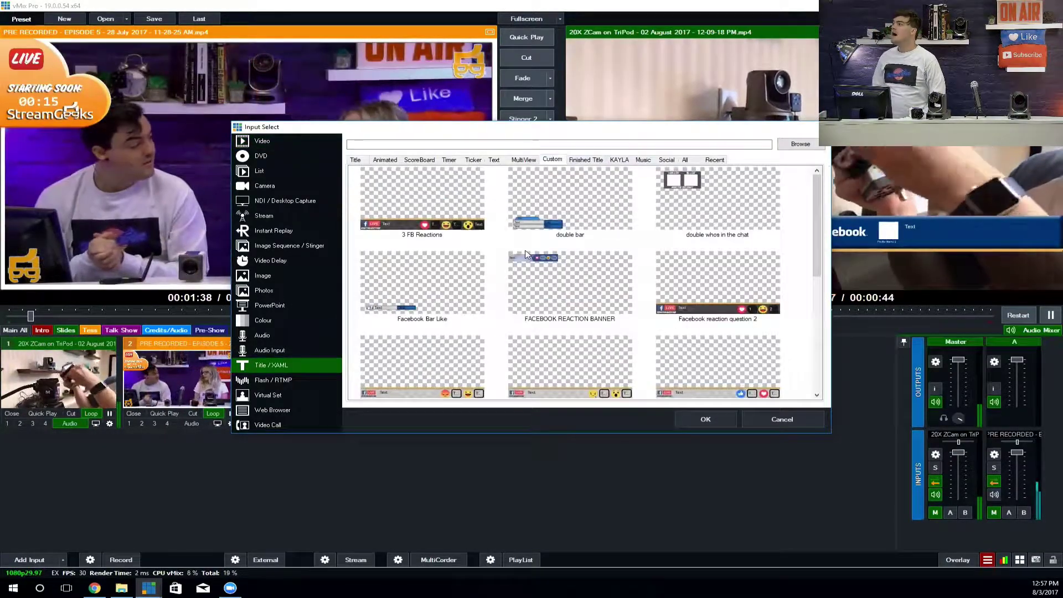
left_click(680, 294)
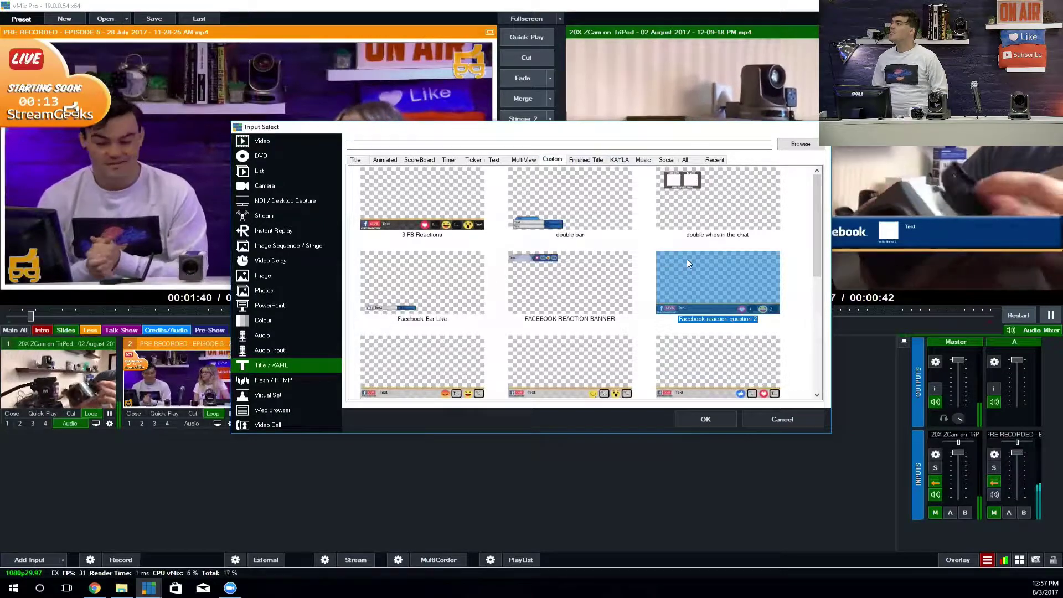
left_click(423, 201)
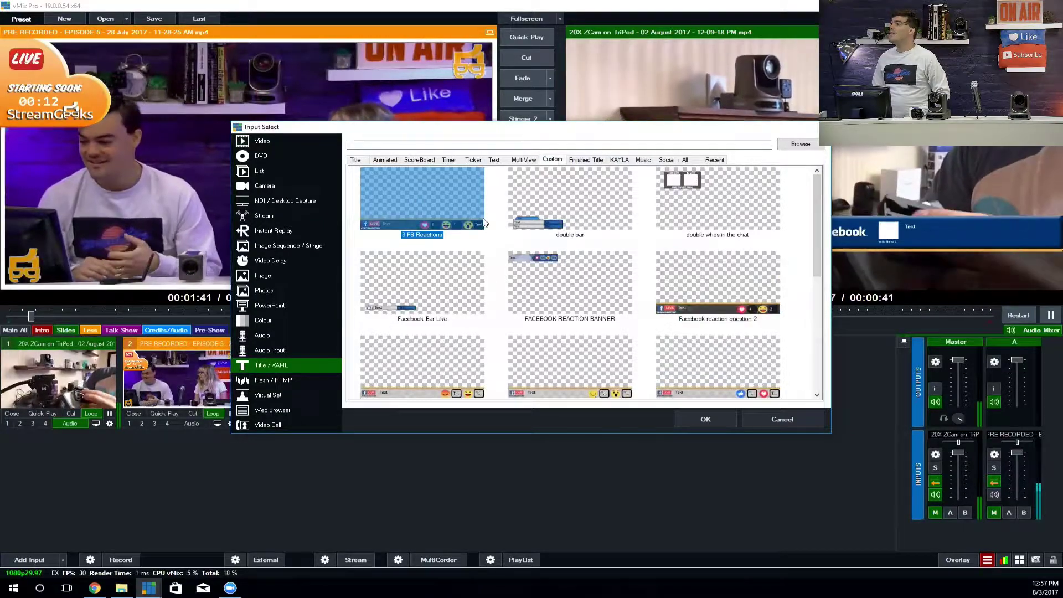
left_click(442, 354)
left_click(527, 348)
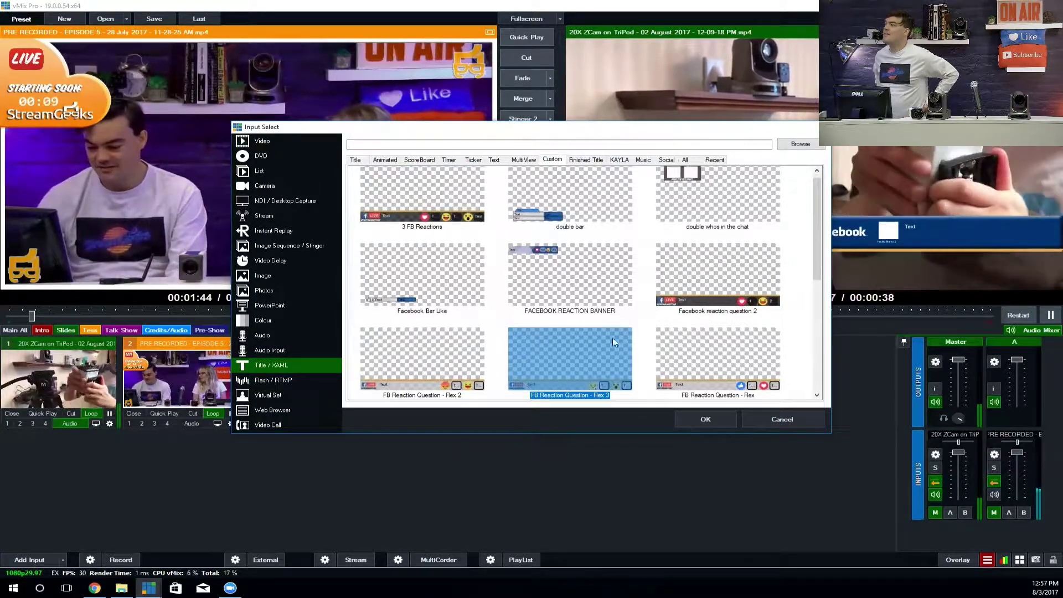
left_click(710, 359)
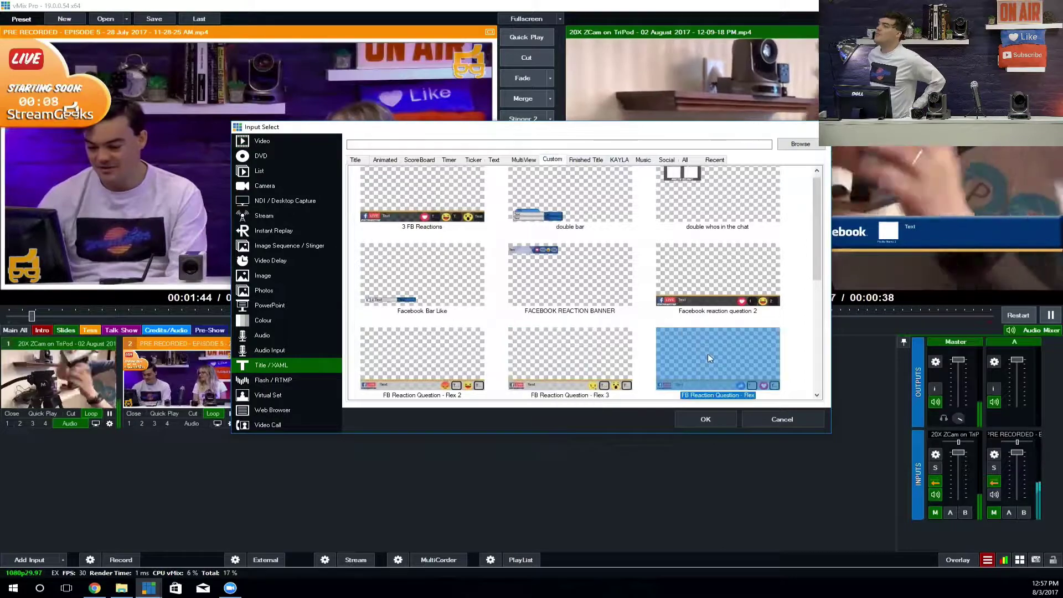
double_click(422, 199)
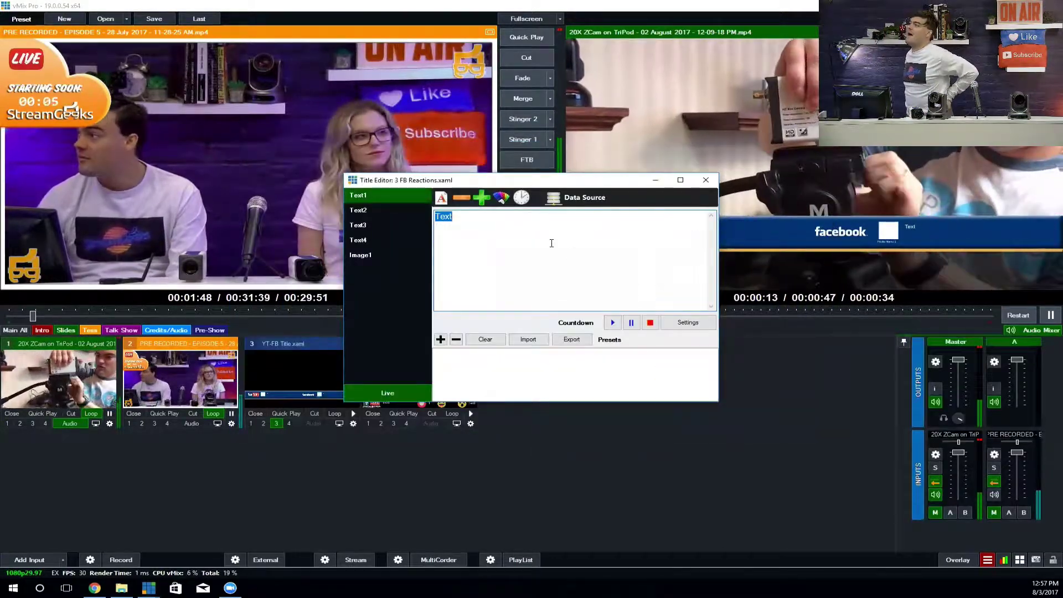
Make Text1 read 'This is a 3 choice reaction question' and overlay input 4.
type("THis")
key("BackSpace")
key("BackSpace")
key("BackSpace")
key("BackSpace")
type("This is")
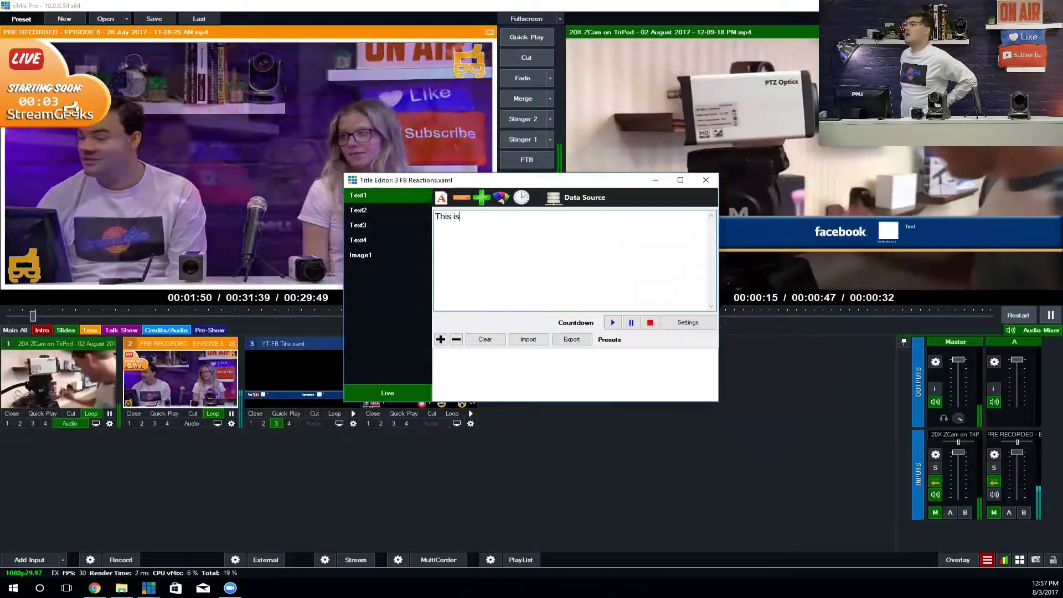
type(" a 3 choice reaction question")
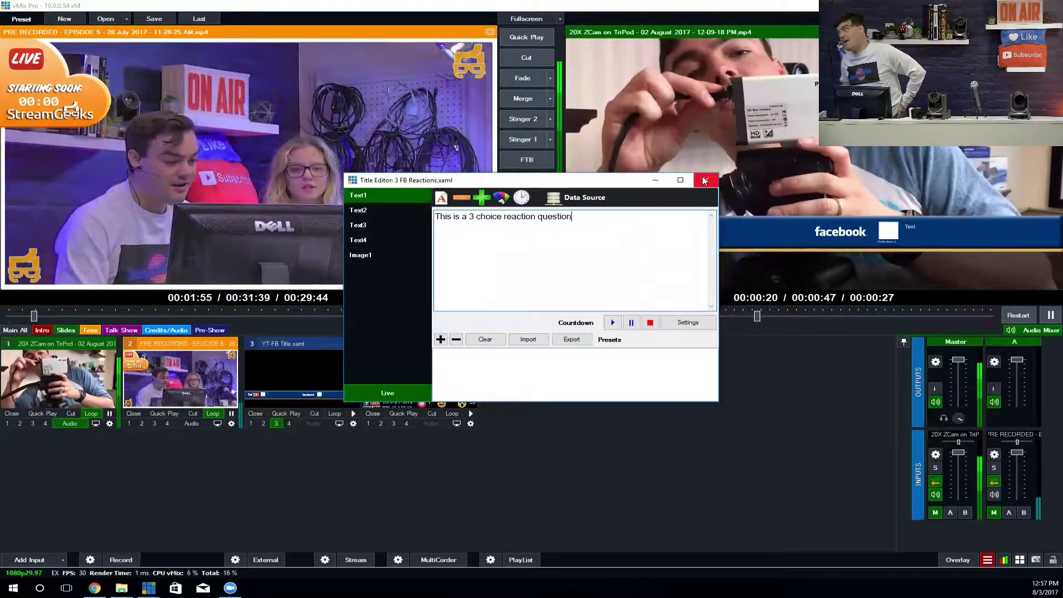
left_click(705, 181)
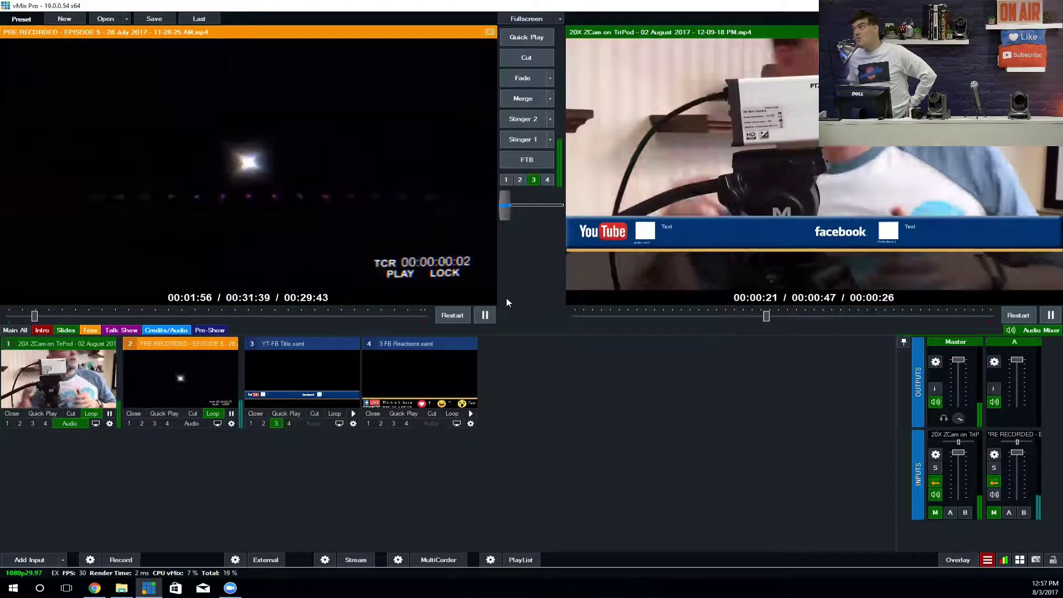
left_click(408, 424)
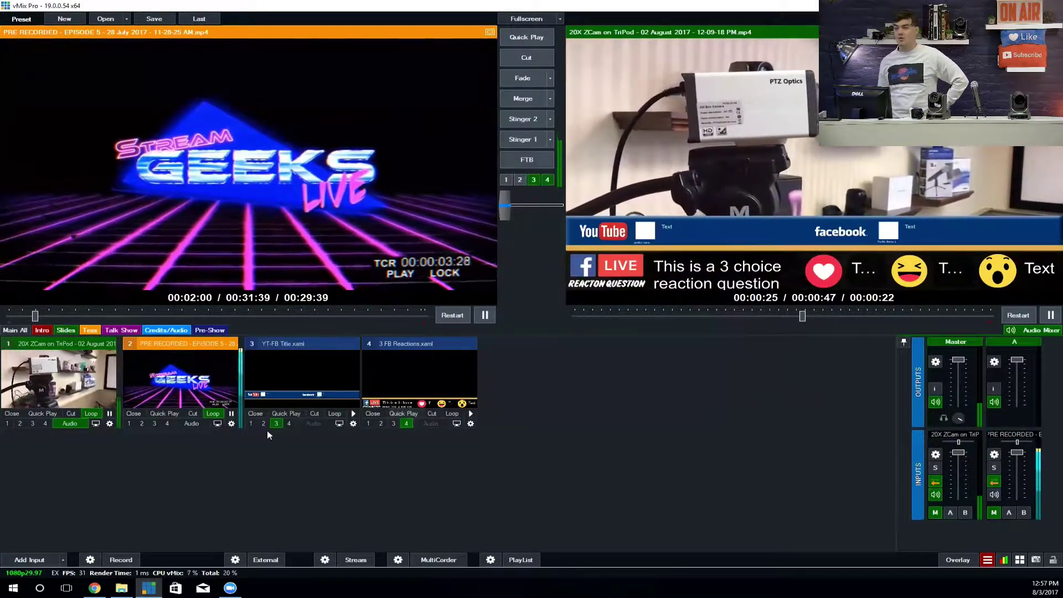
left_click(29, 560)
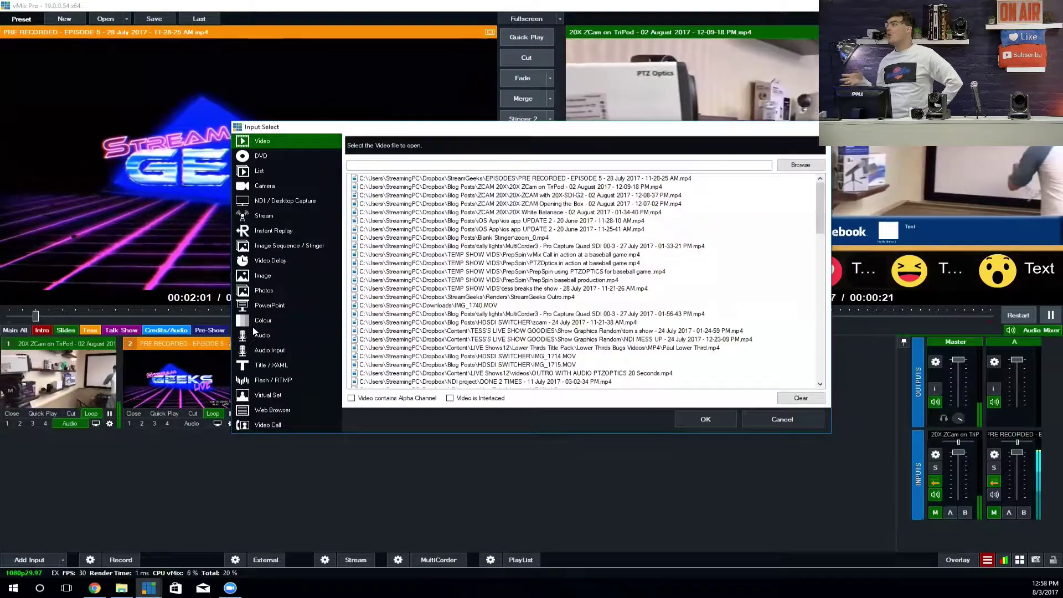
Add Facebook reaction question 2 as input 5 reading 'This is a two choice reaction question' and overlay it.
left_click(270, 365)
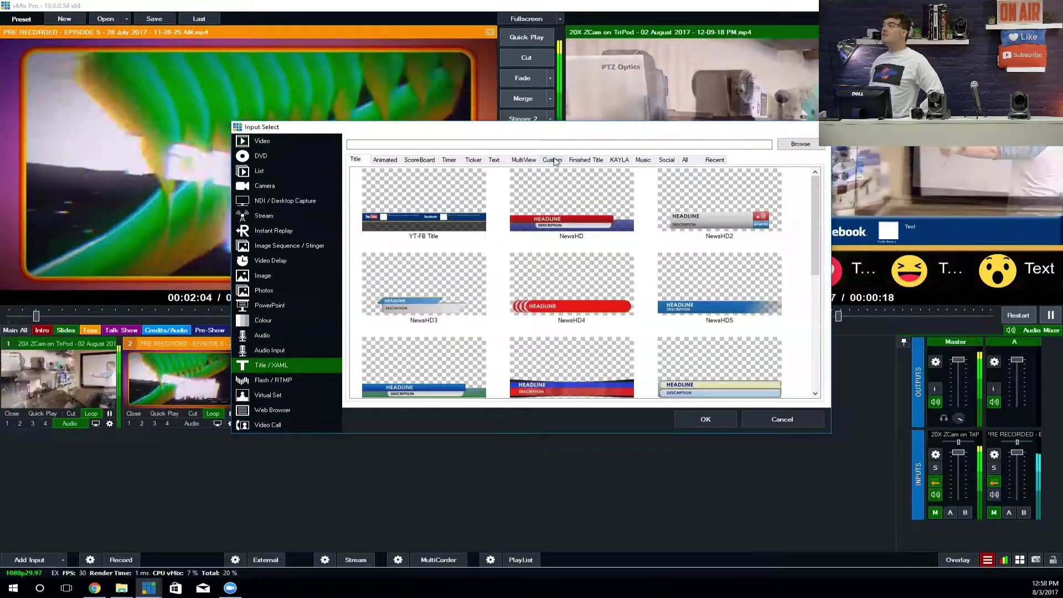
left_click(554, 160)
double_click(659, 265)
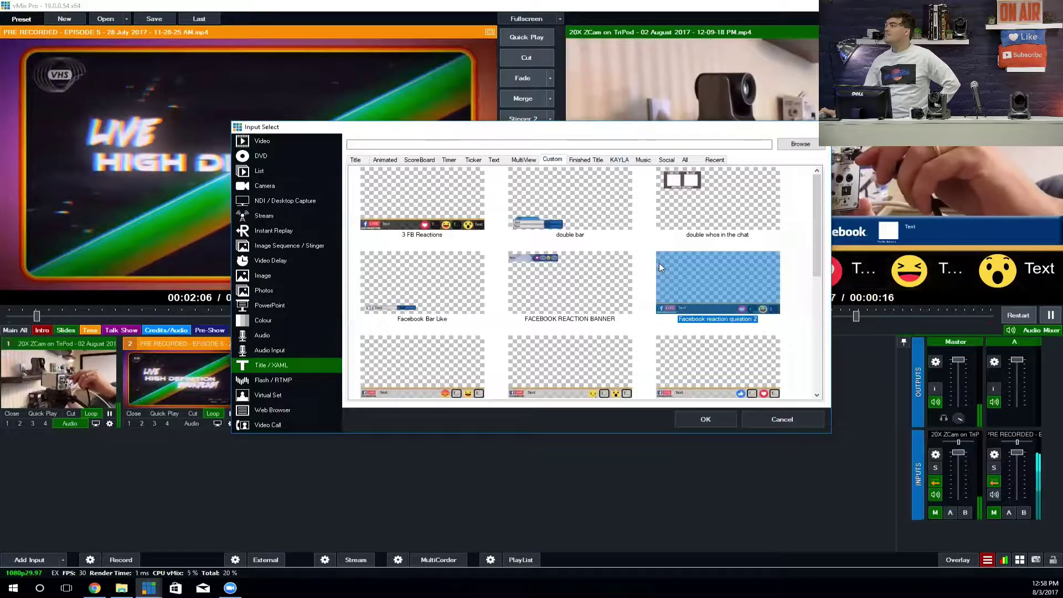
type("This is a ")
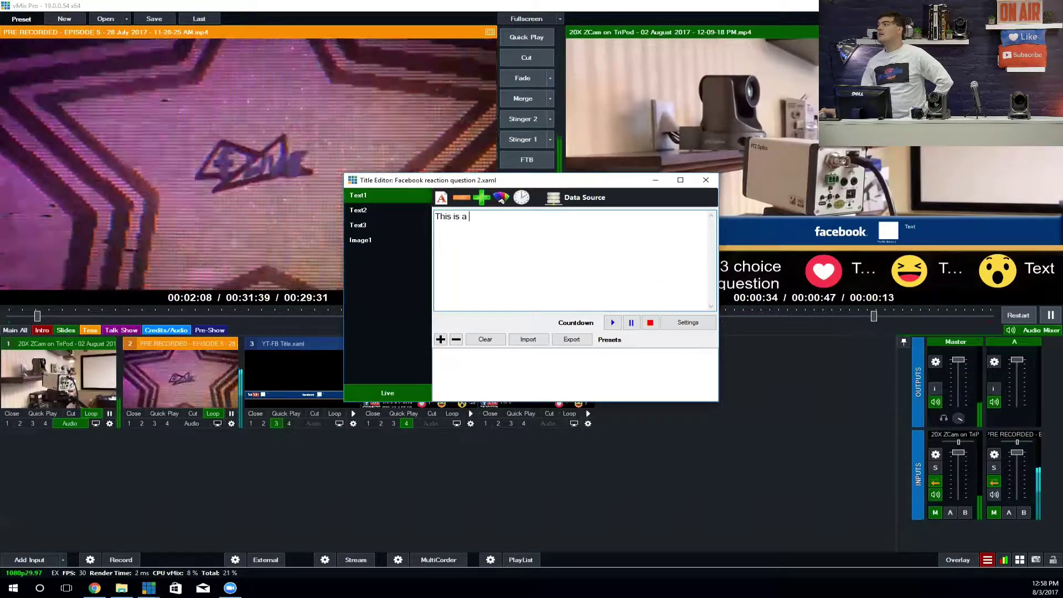
type("two choice re")
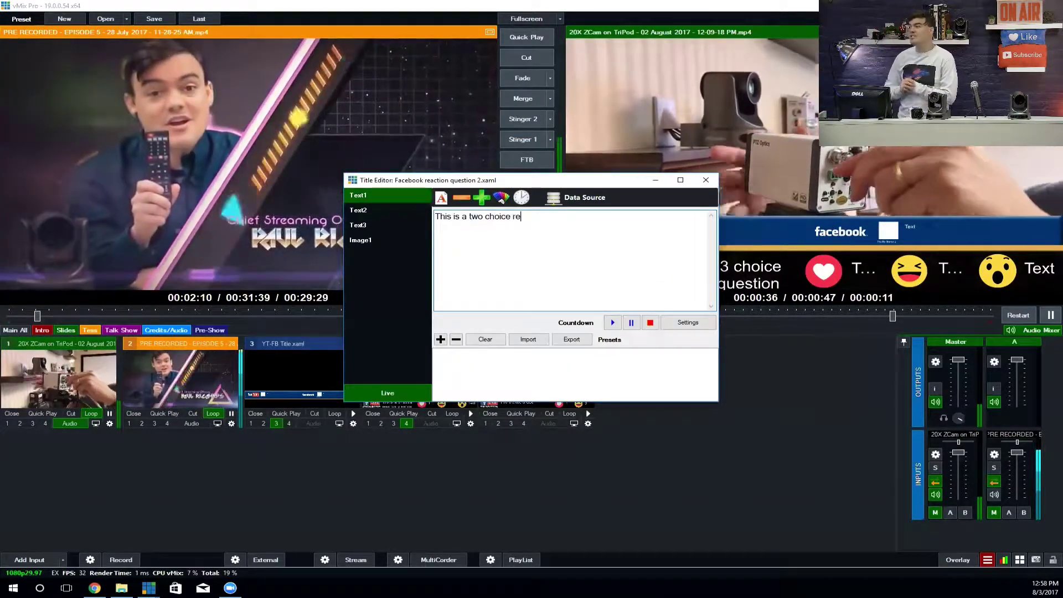
type("action question")
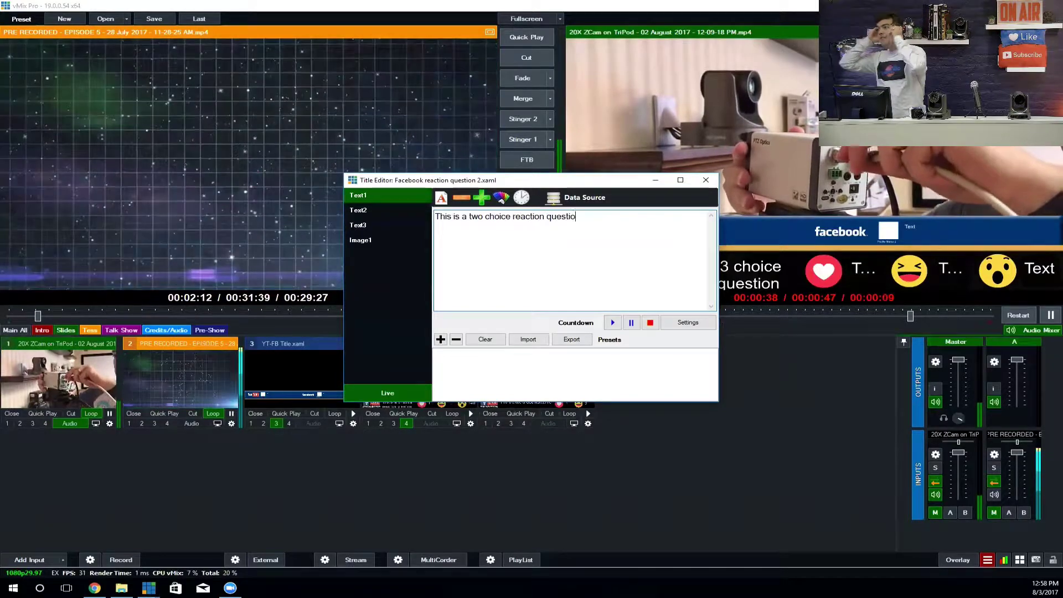
left_click(707, 180)
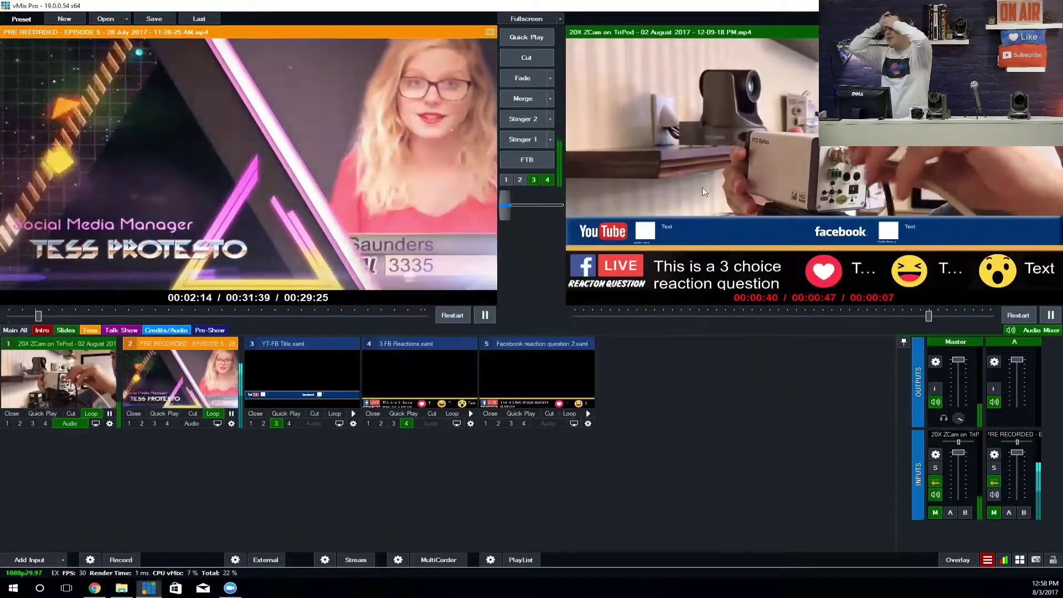
left_click(524, 423)
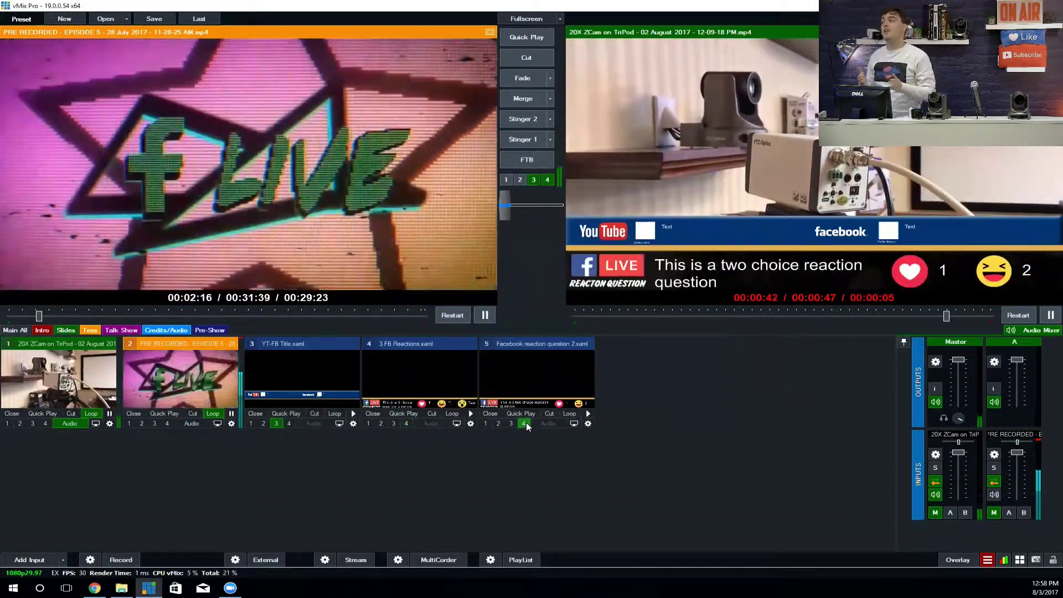
left_click(29, 560)
Add FB Reaction Question - Flex with Text1 'This is our custom reaction question'.
left_click(266, 364)
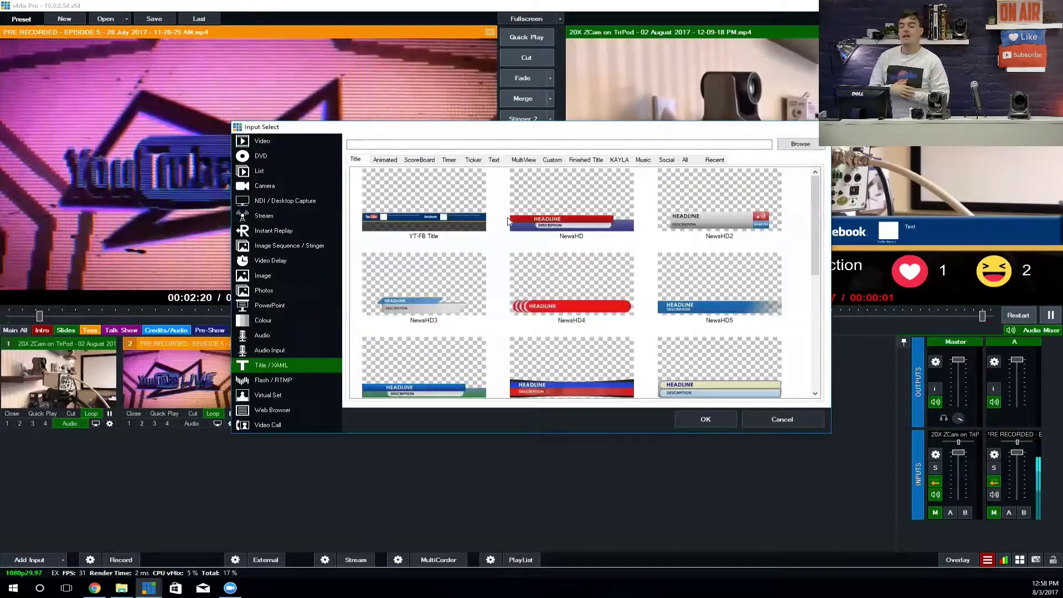
left_click(555, 161)
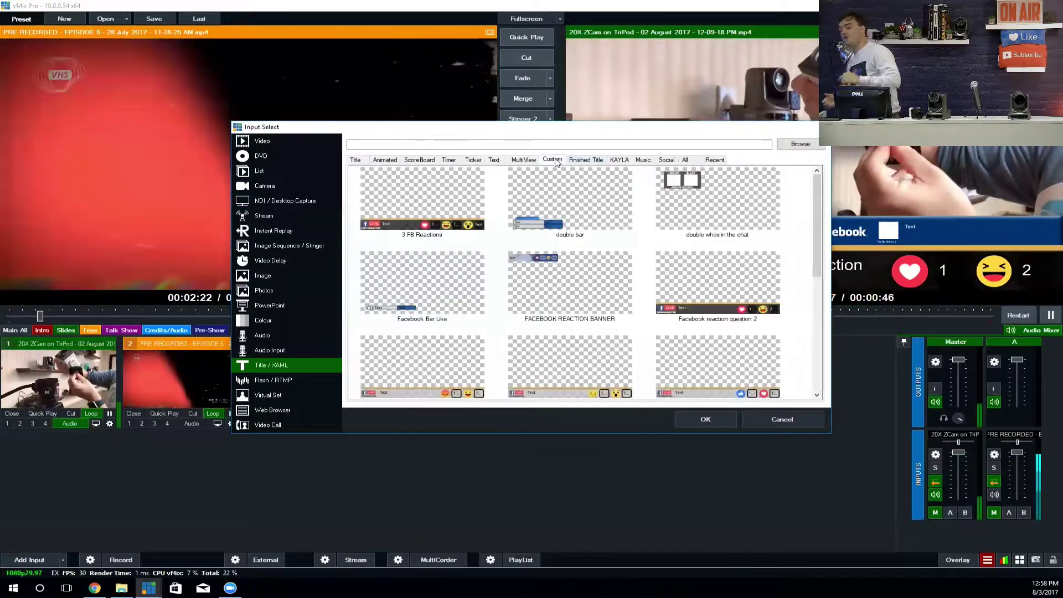
scroll(577, 281, "down", 2)
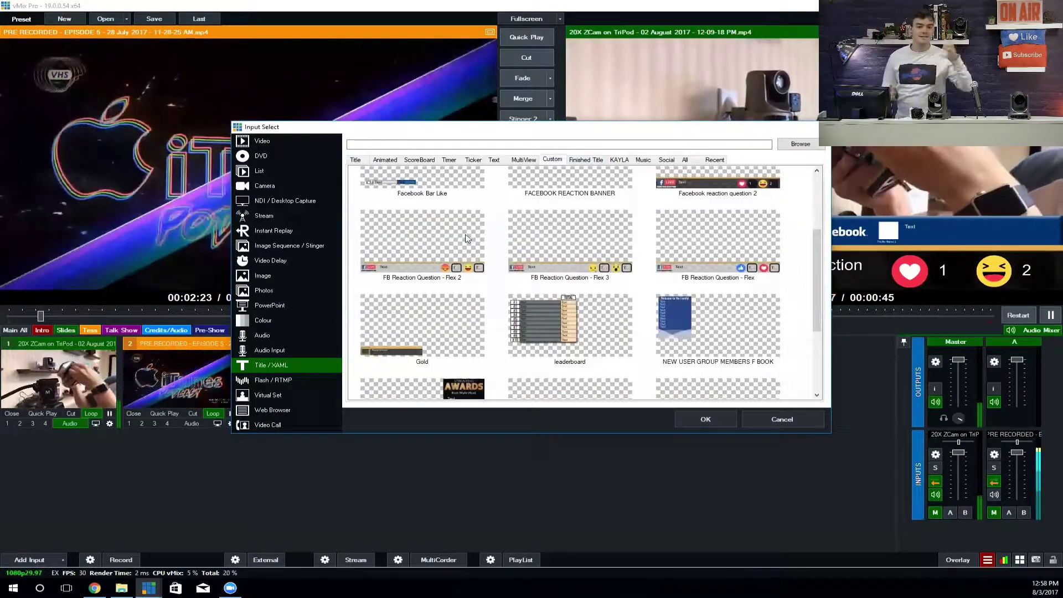
double_click(678, 241)
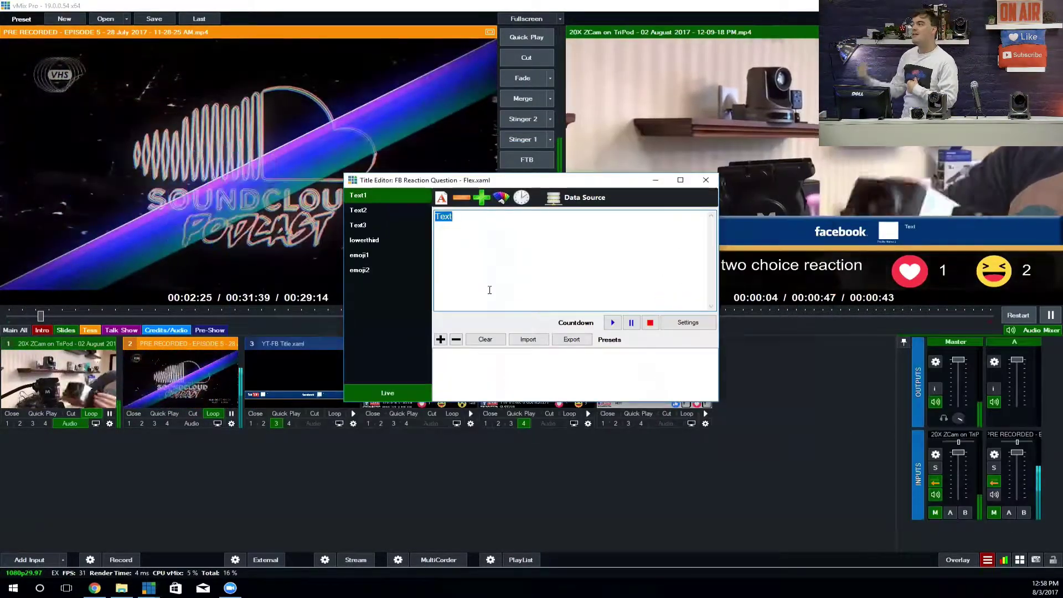
type("This is our custom ")
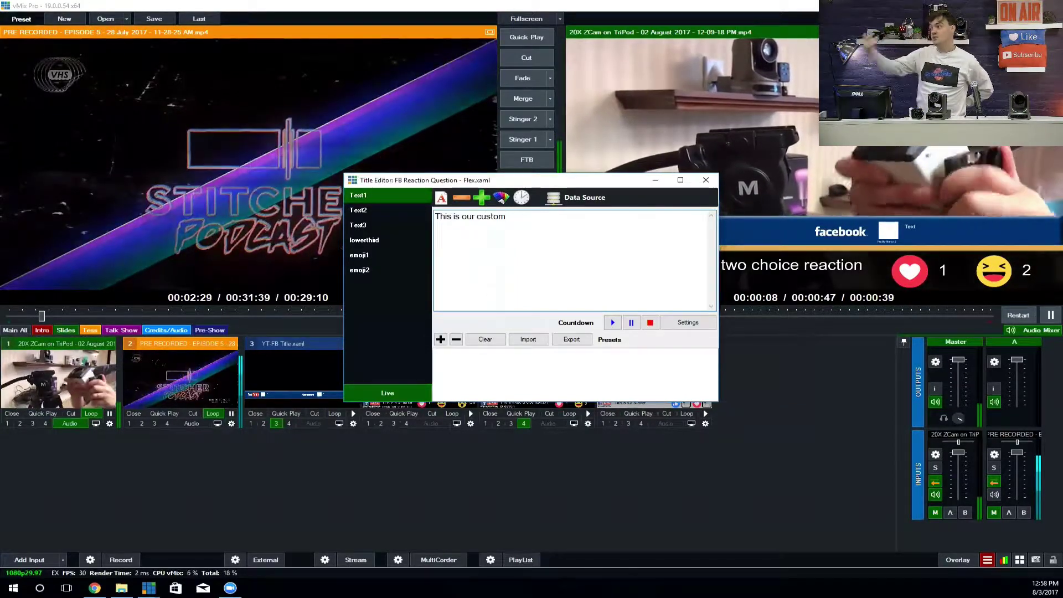
type("reaction question")
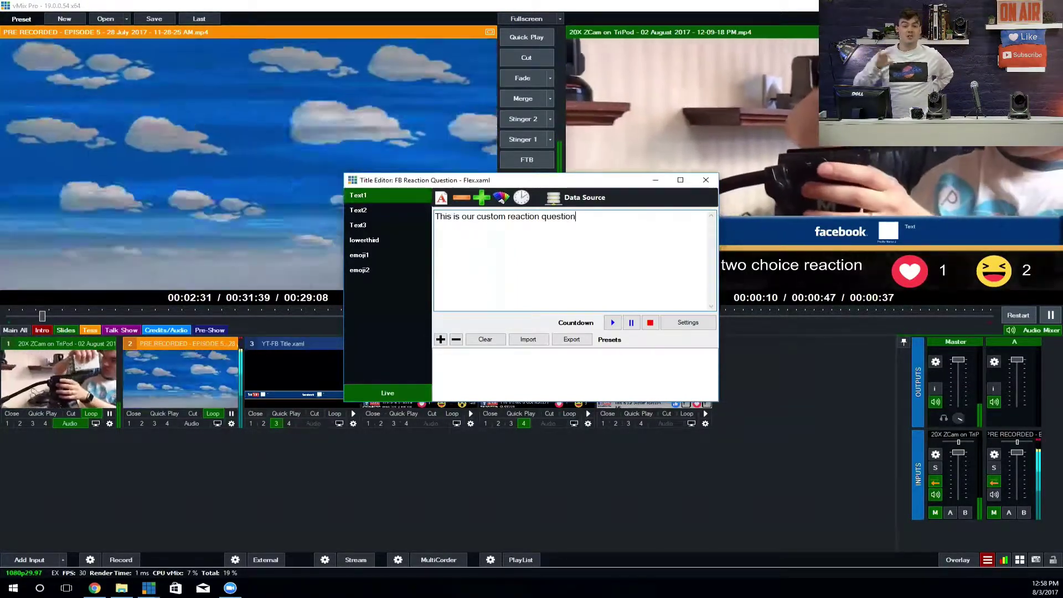
Replace the emoji1 image with angry.png and overlay the title on output.
left_click(388, 260)
left_click(383, 270)
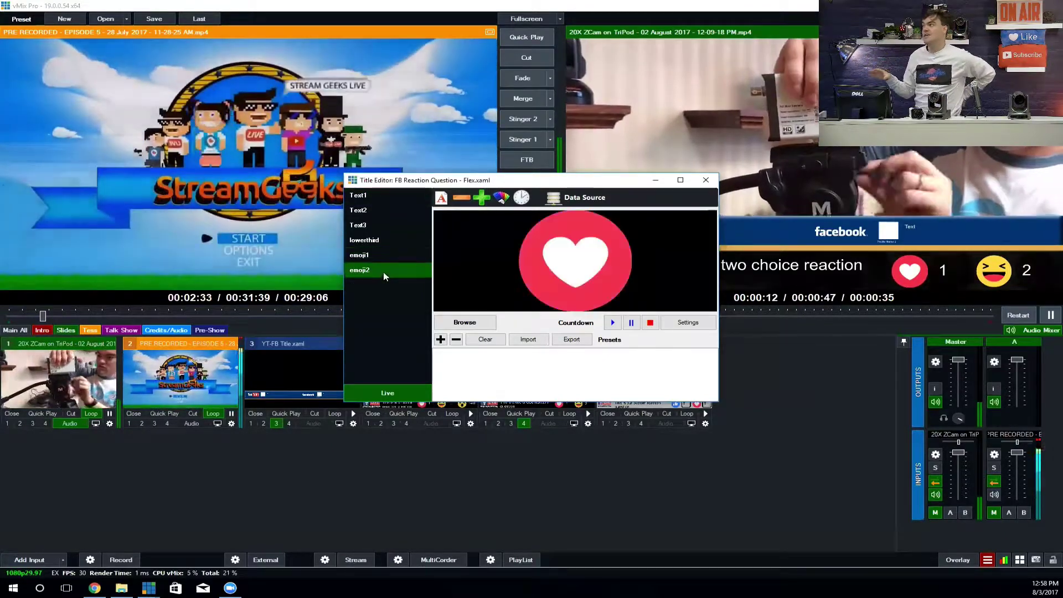
left_click(384, 256)
left_click(386, 269)
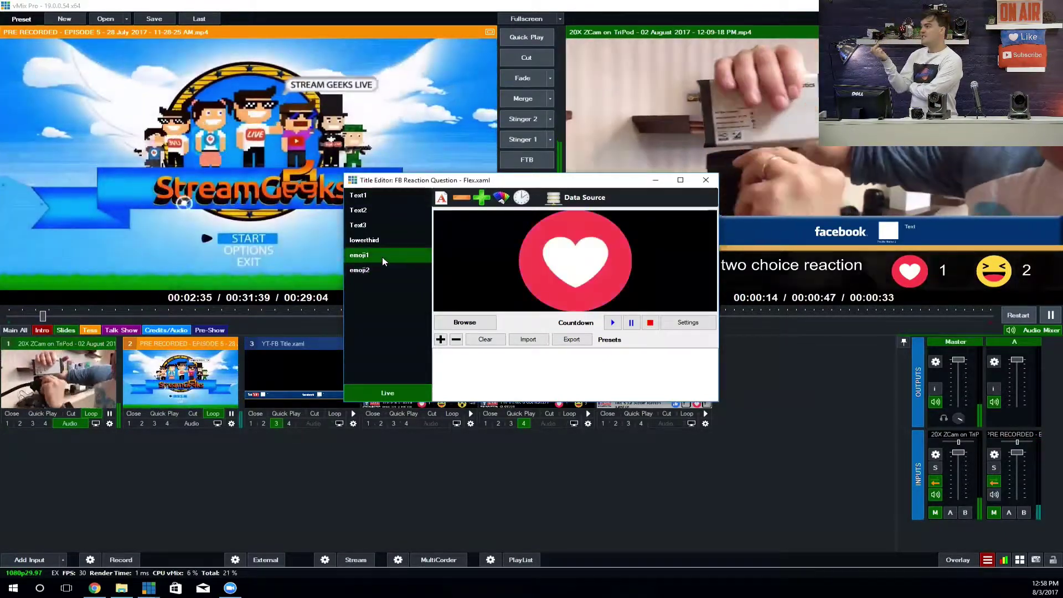
left_click(382, 256)
left_click(460, 322)
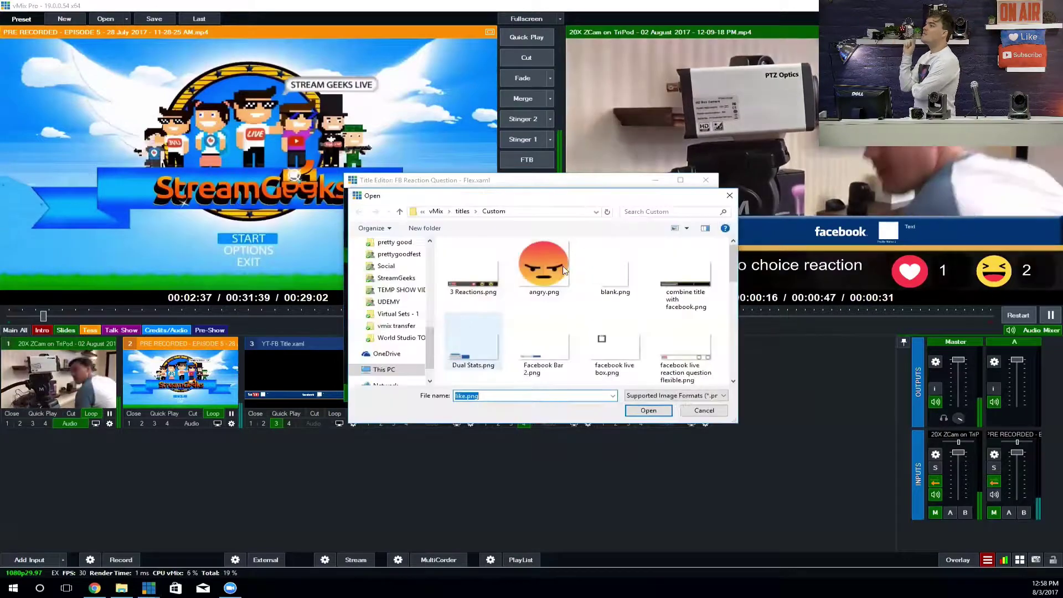
double_click(544, 265)
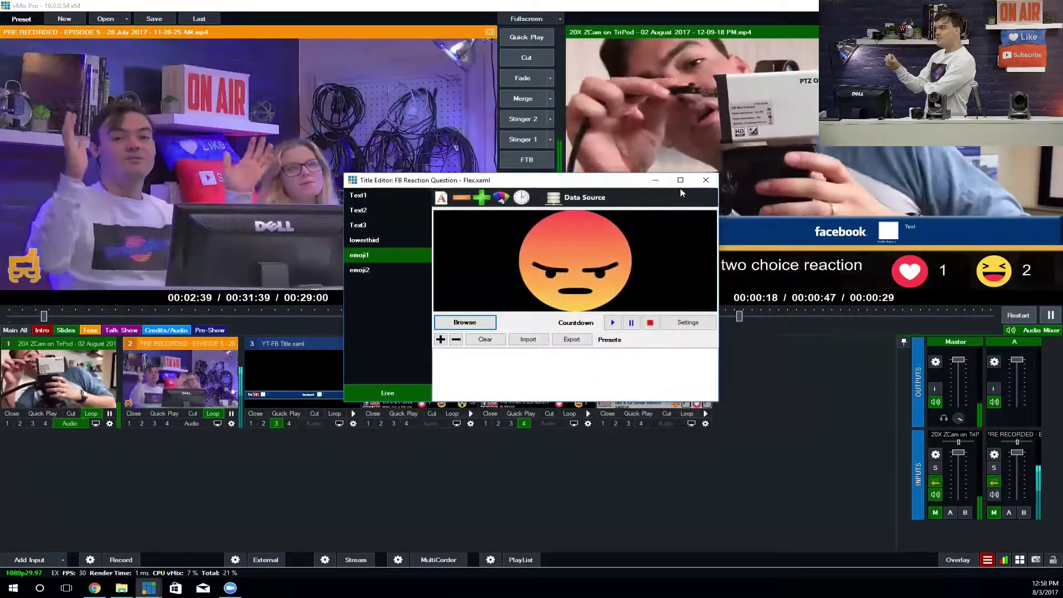
left_click(705, 180)
left_click(642, 422)
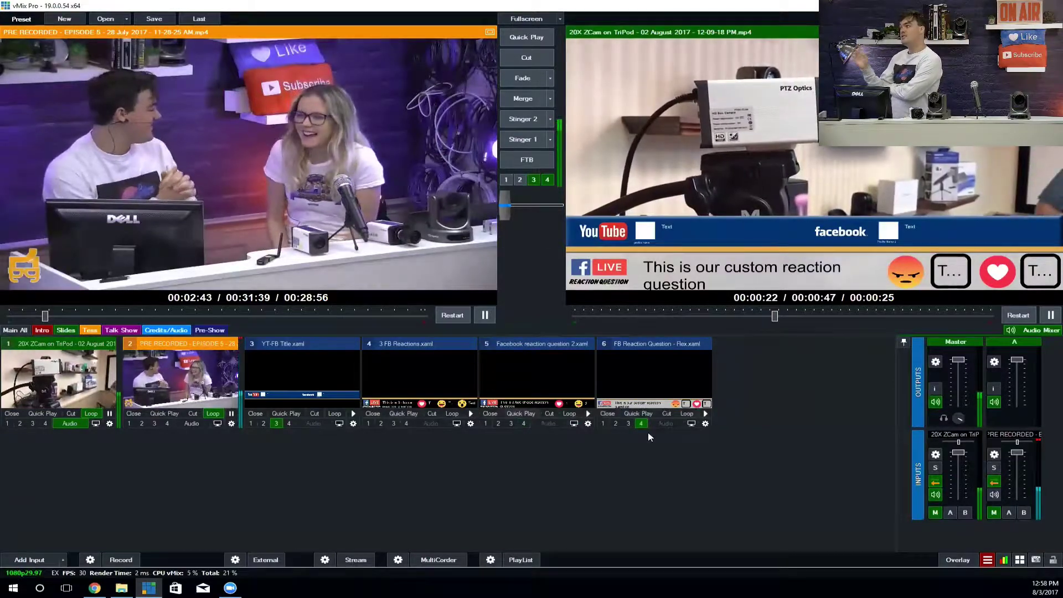
Reopen input 6's title editor and decrease the question's font size.
right_click(621, 369)
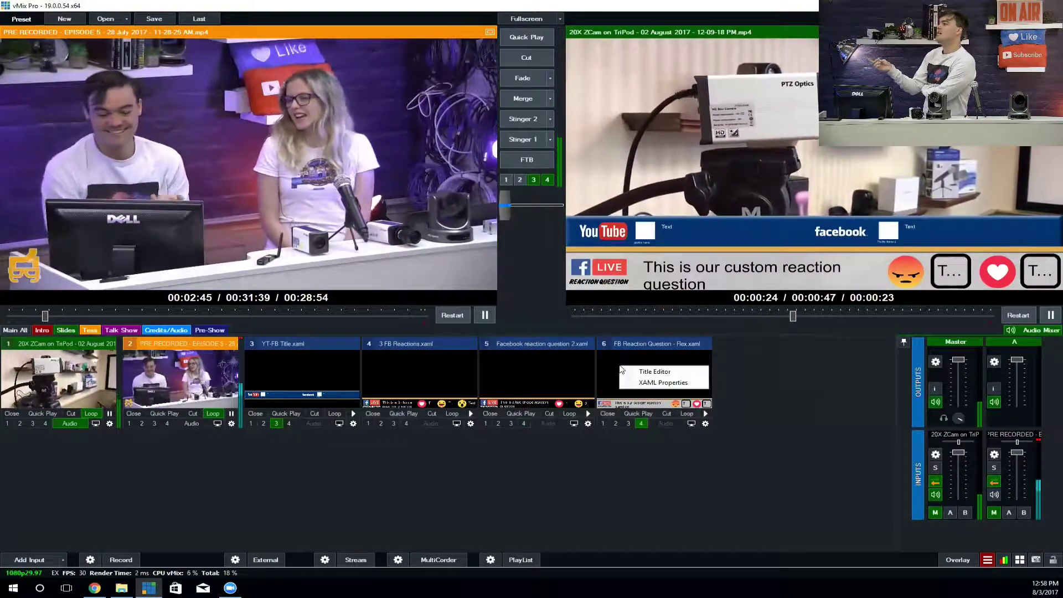
left_click(658, 371)
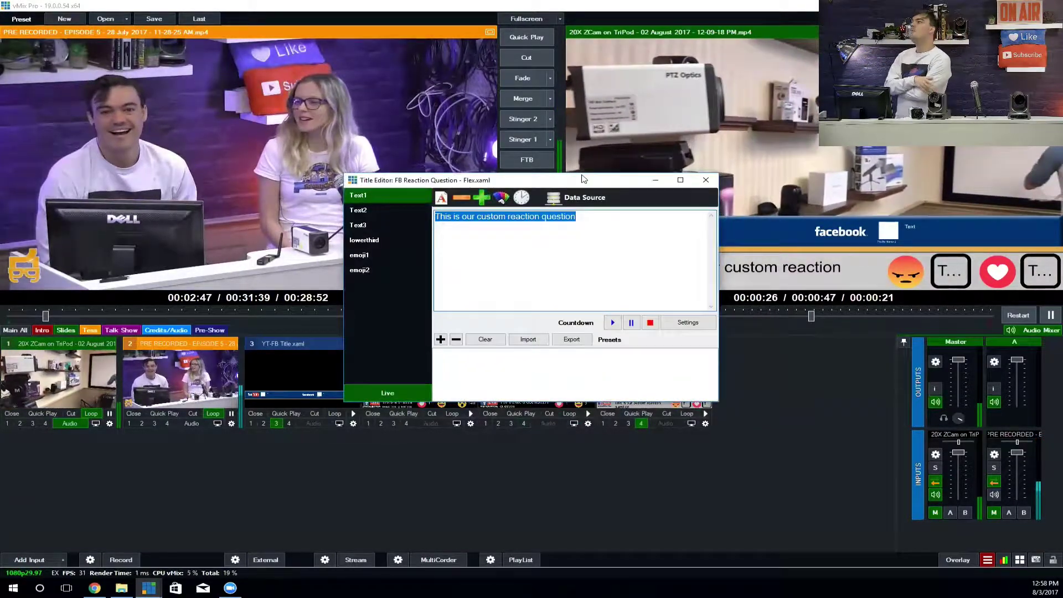
left_click_drag(582, 178, 397, 166)
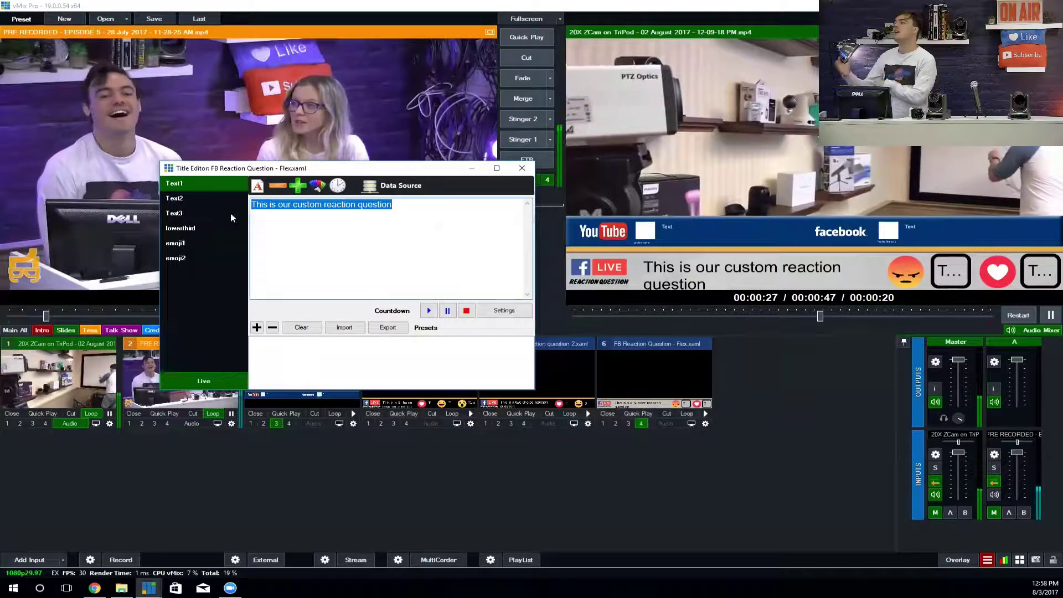
left_click(279, 188)
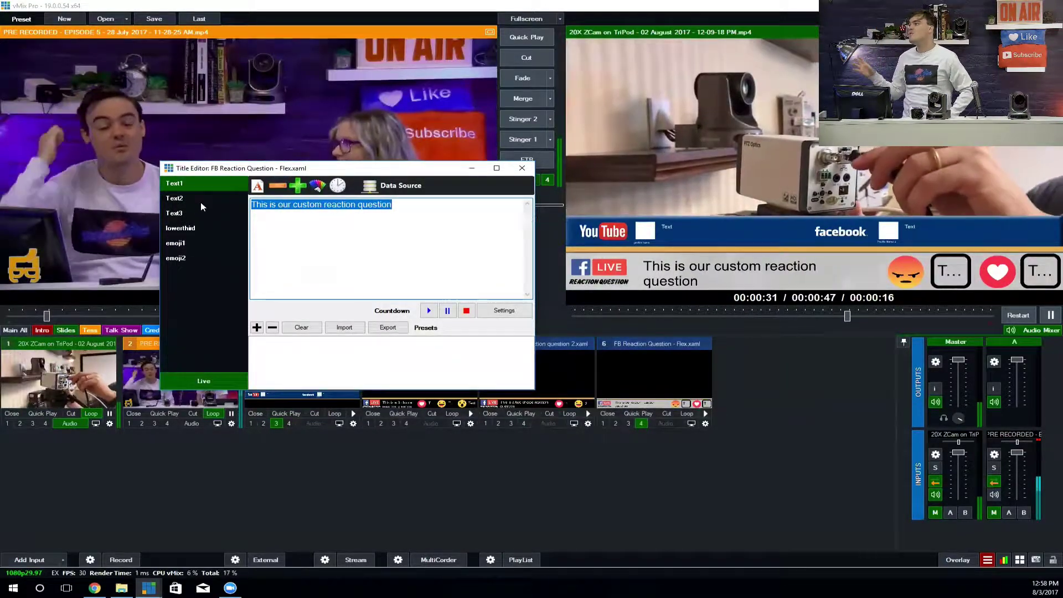
Bind Text2 to the Reaction data source's angry column, showing 0.
left_click(197, 201)
left_click(380, 191)
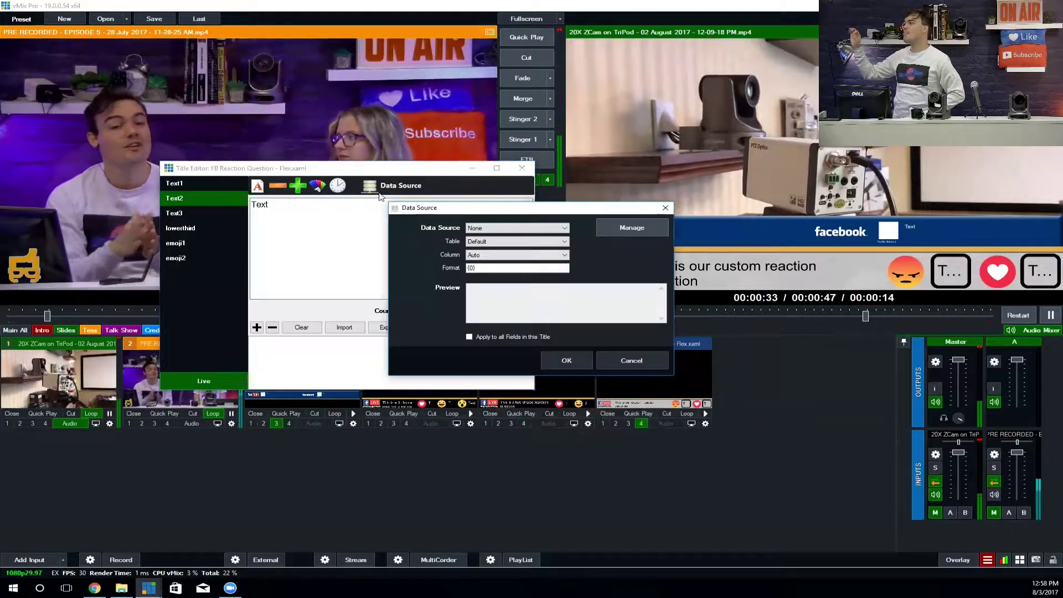
left_click(482, 228)
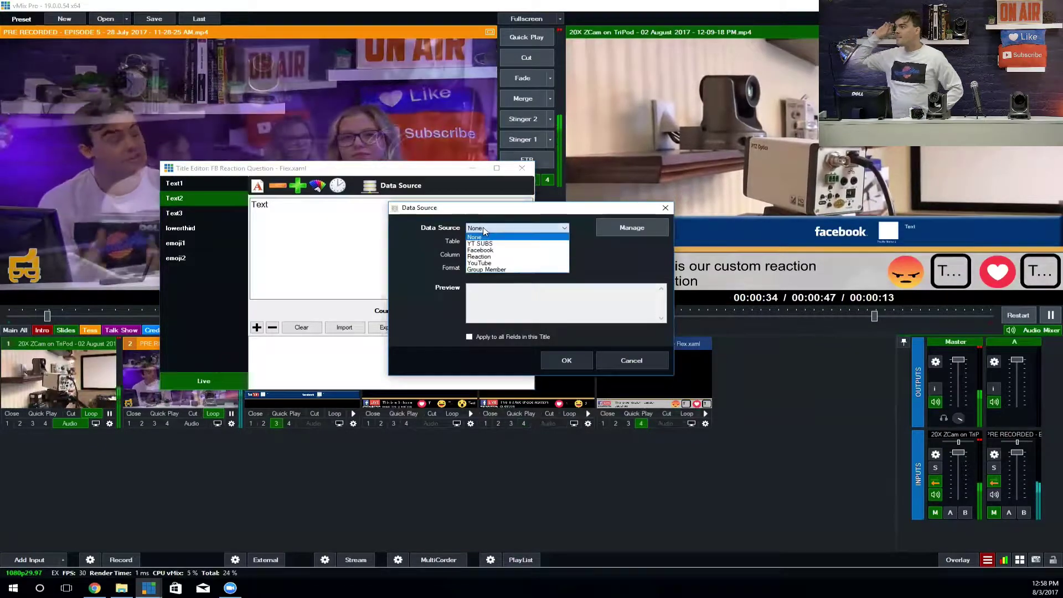
left_click(495, 257)
left_click(501, 255)
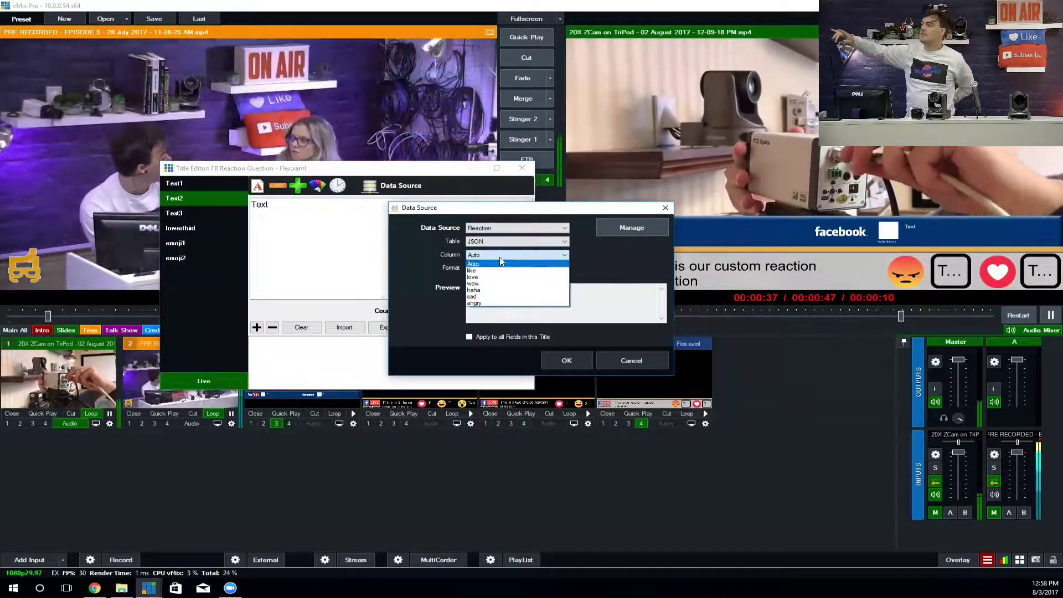
left_click(484, 303)
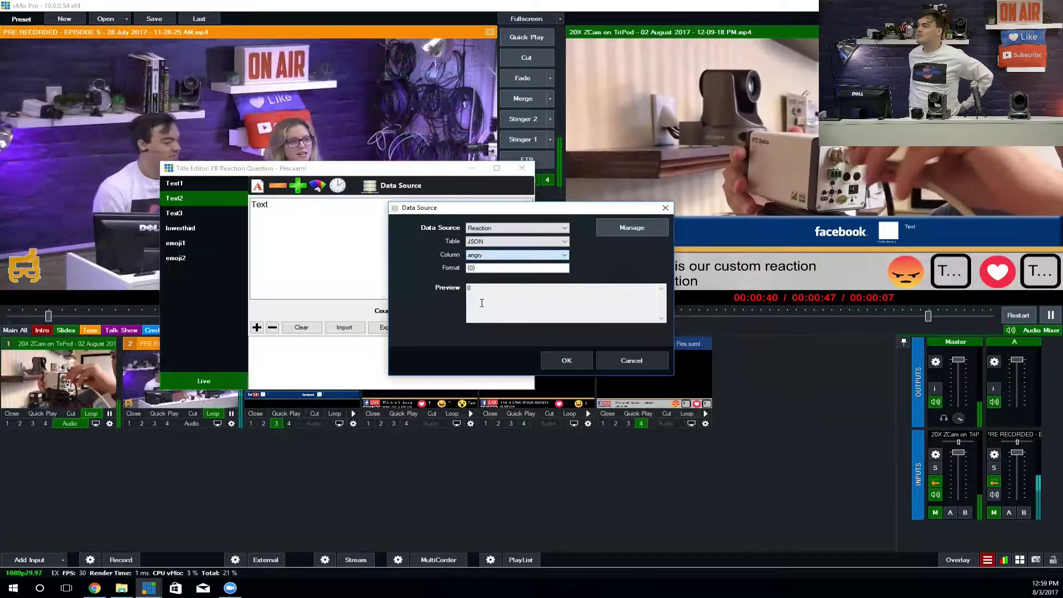
left_click(566, 360)
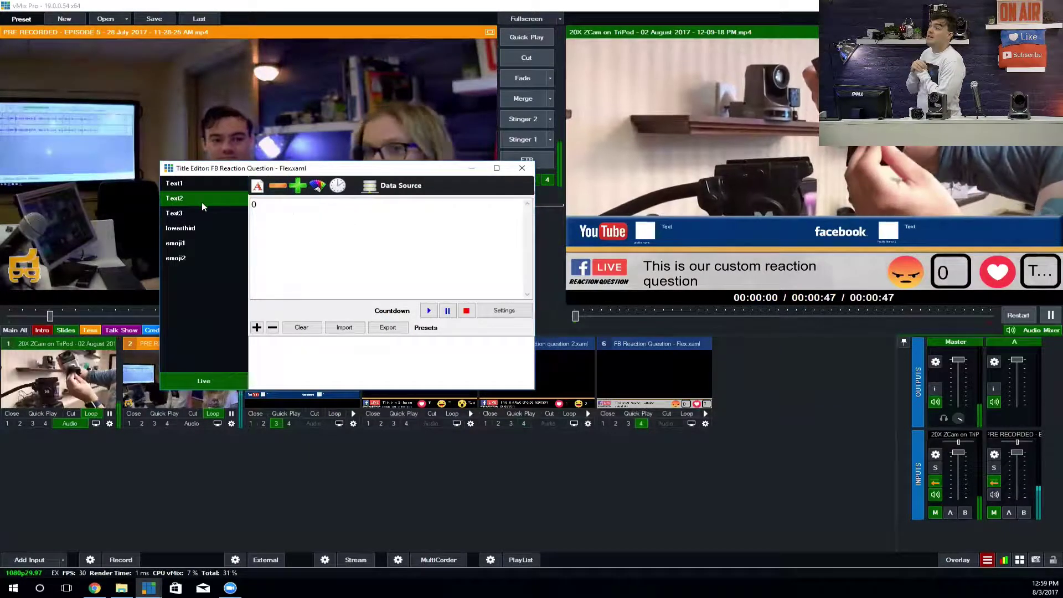
left_click(194, 212)
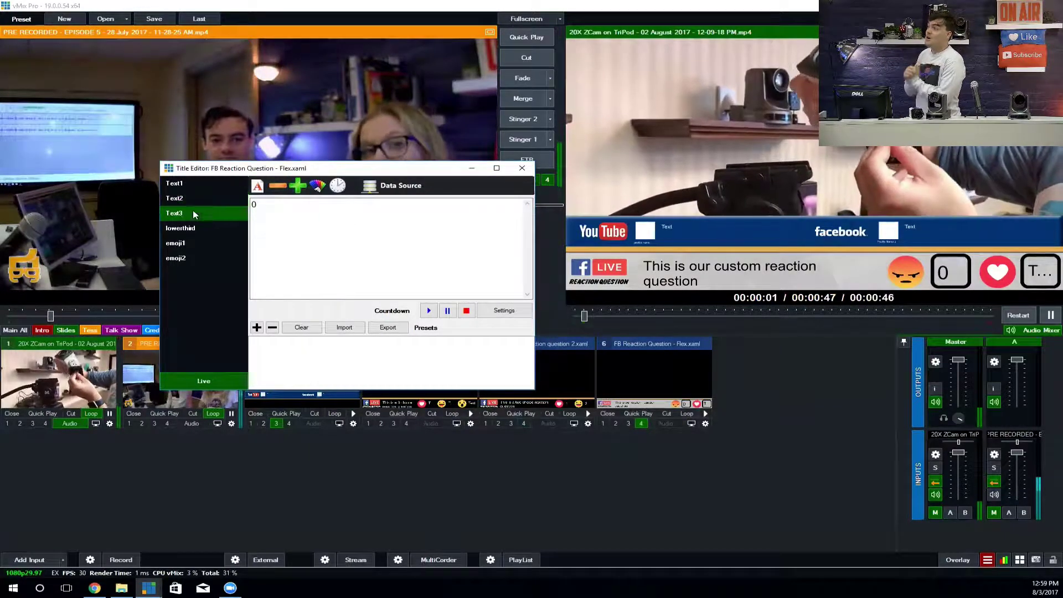
left_click(388, 189)
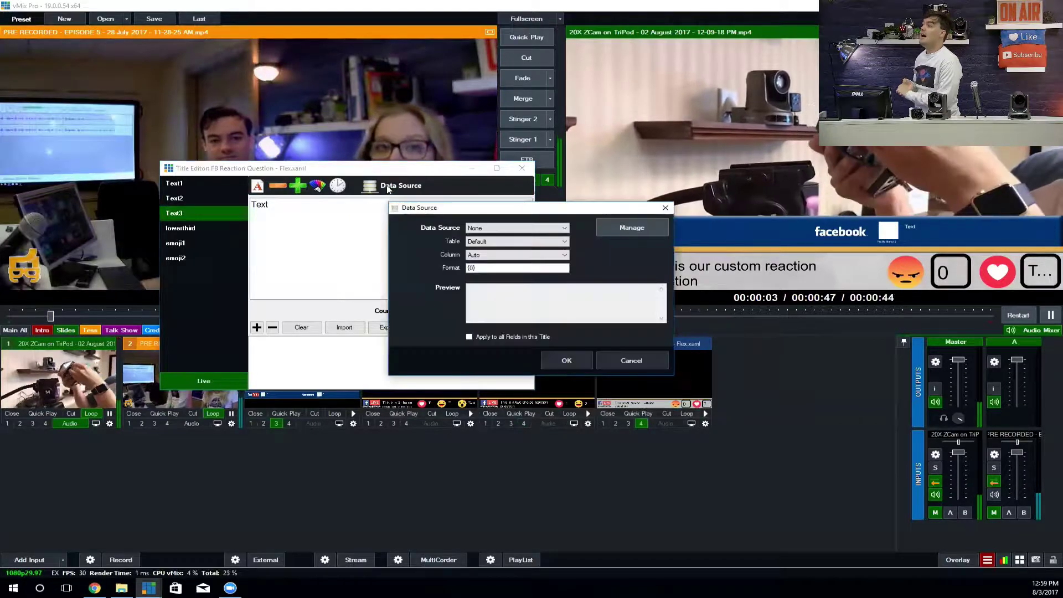
Bind Text3 to the Reaction source's love column, showing 5, and close the editor.
left_click(475, 230)
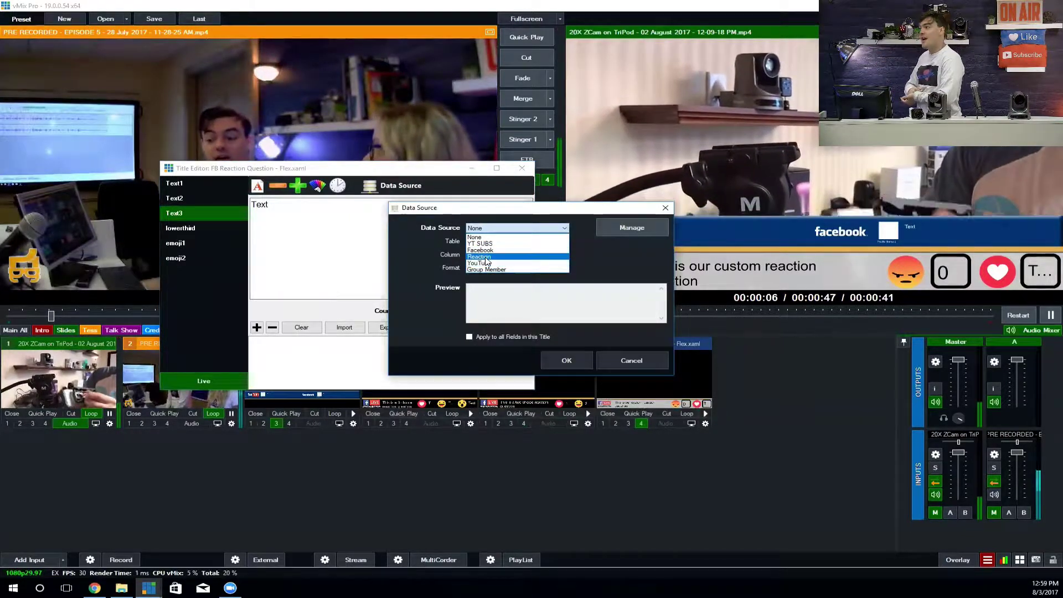
left_click(486, 257)
left_click(490, 255)
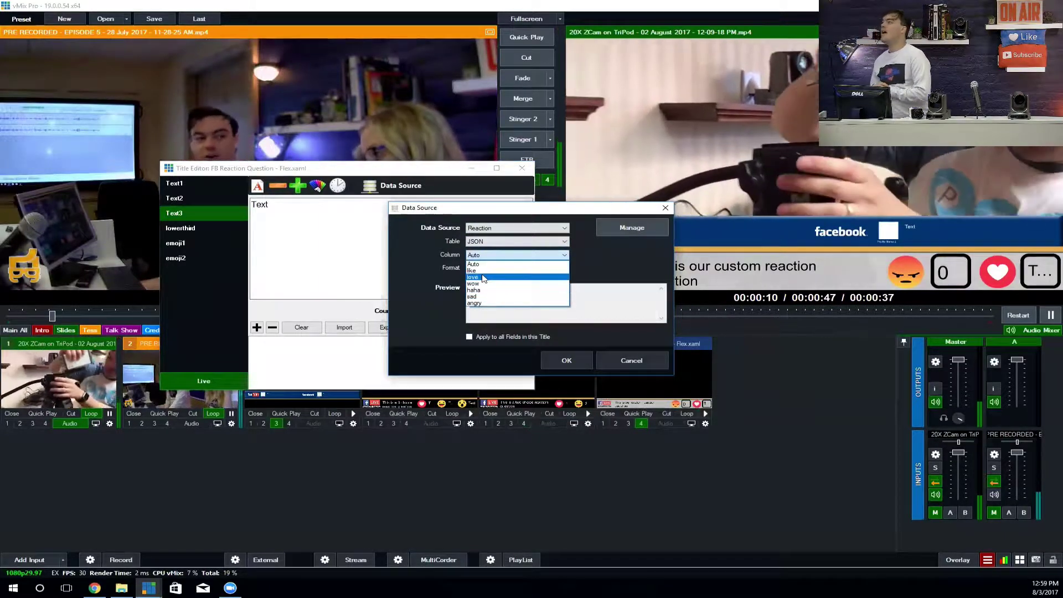
left_click(483, 277)
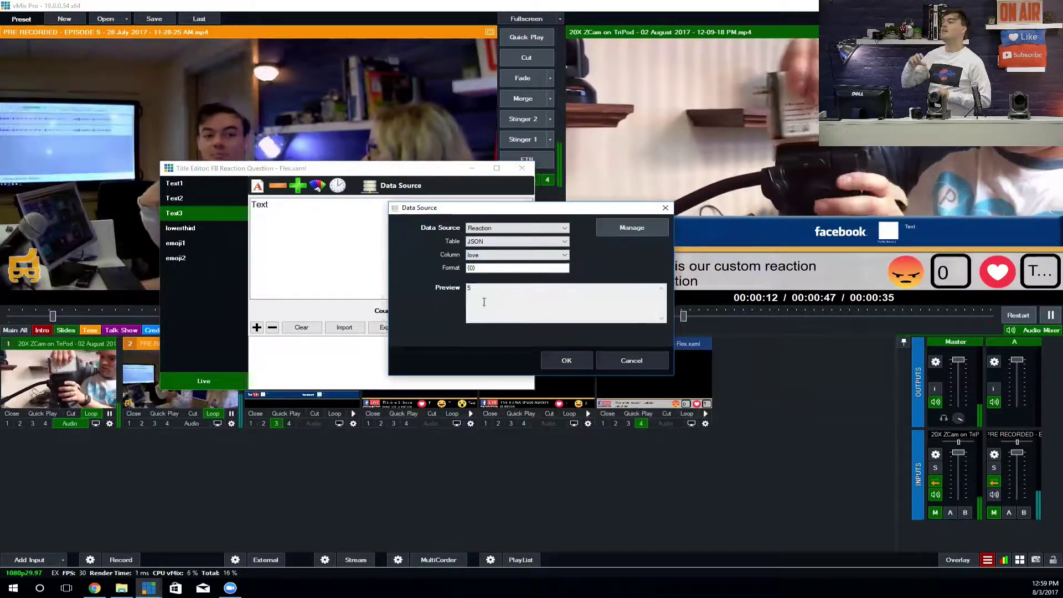
left_click(554, 356)
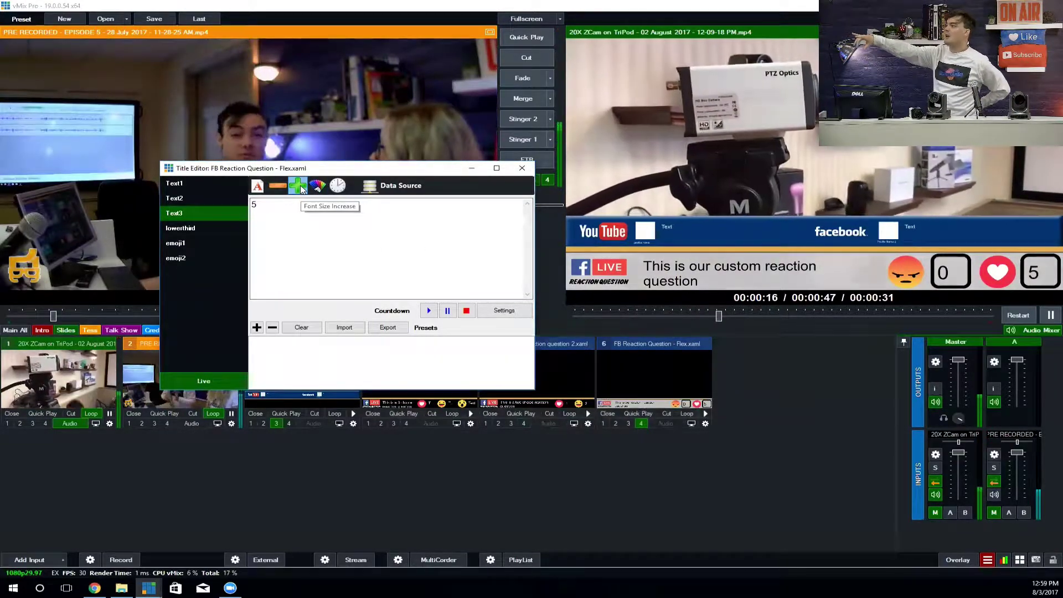
left_click(522, 169)
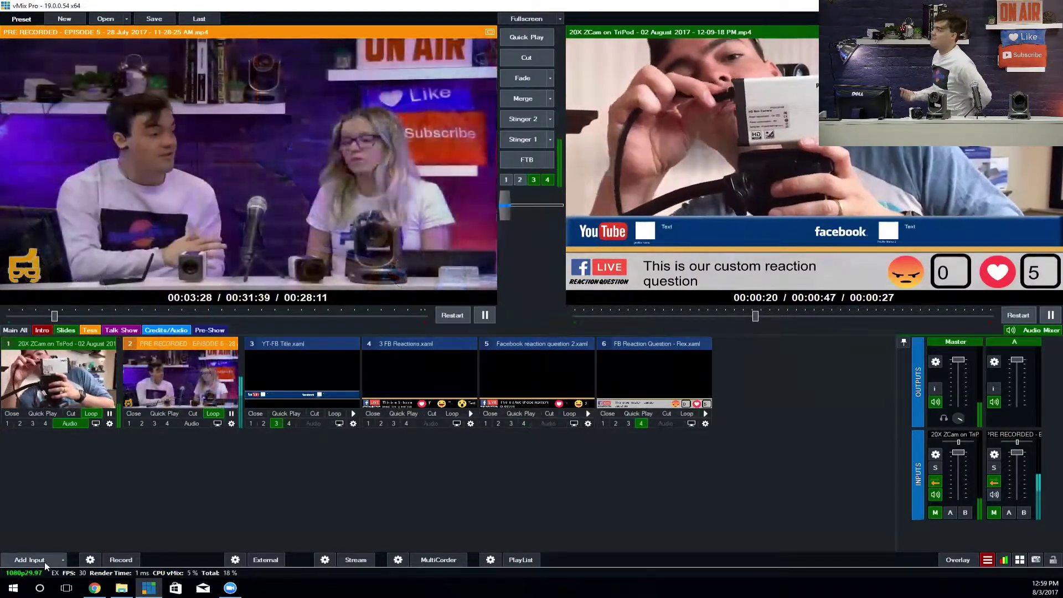
left_click(44, 563)
Add FB Reaction Question - Flex 2 as input 7 reading 'This would be our 2nd live question... We need different emojis though'.
left_click(271, 365)
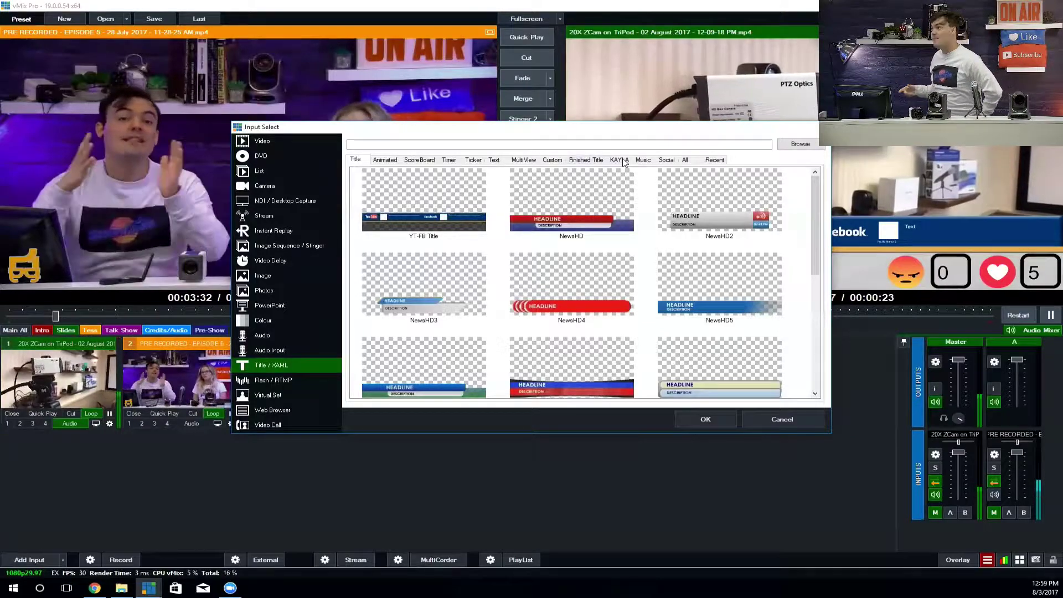
left_click(554, 161)
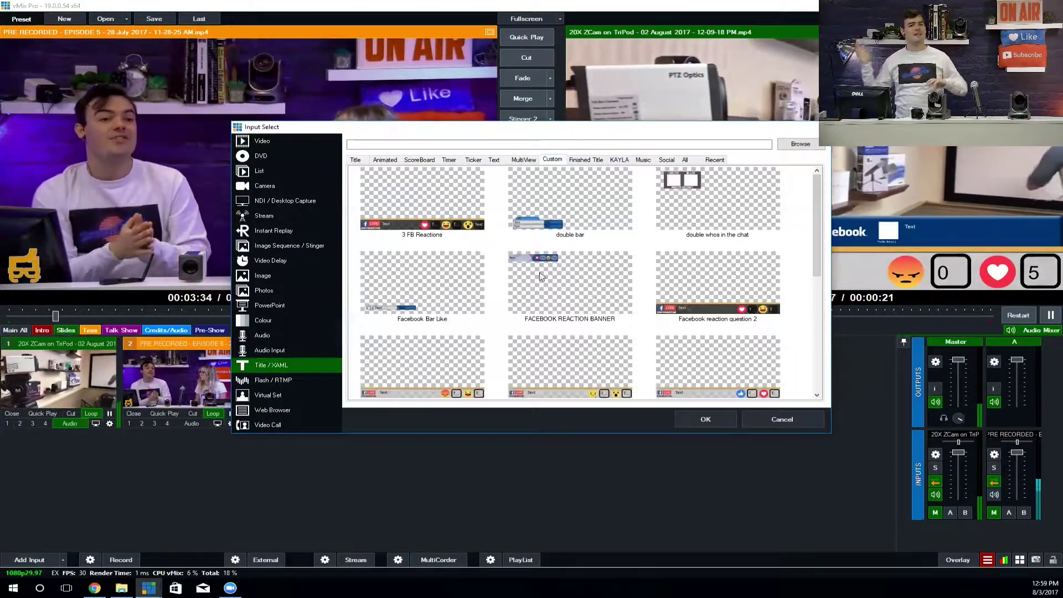
scroll(561, 342, "down", 3)
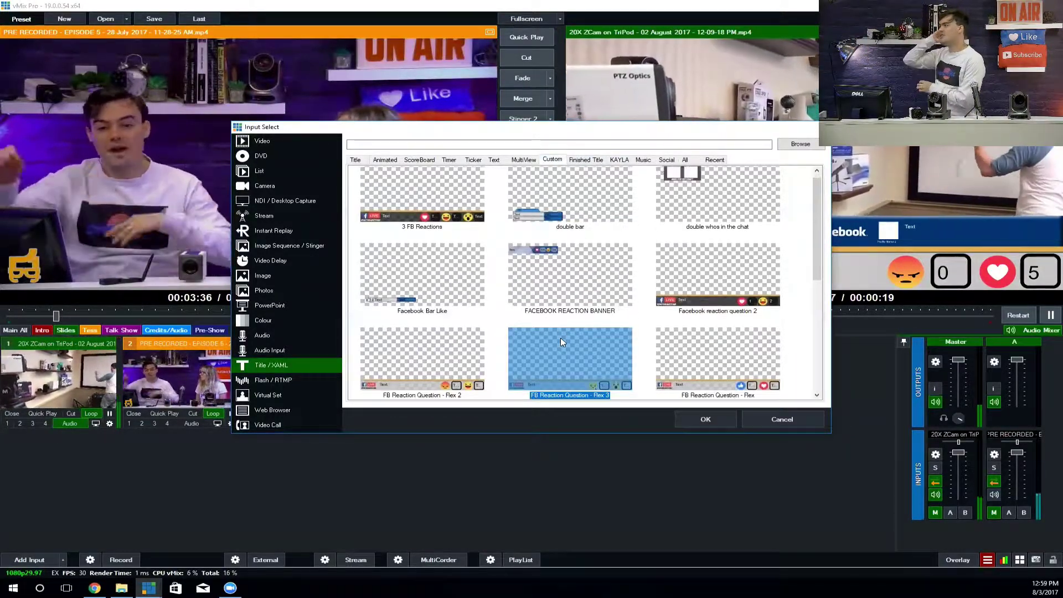
left_click(561, 338)
left_click(564, 291)
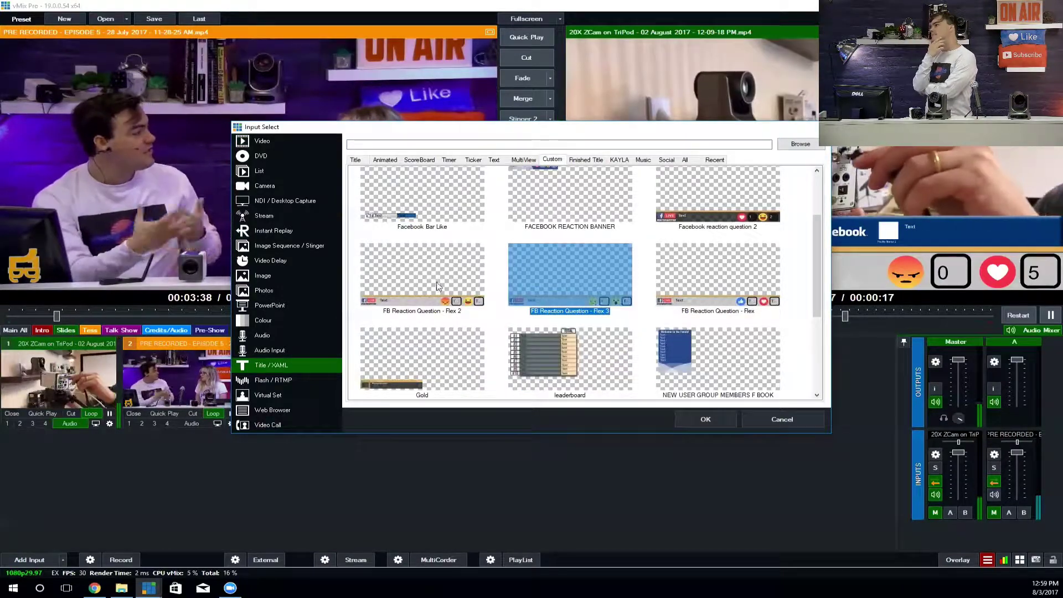
left_click(437, 281)
double_click(436, 282)
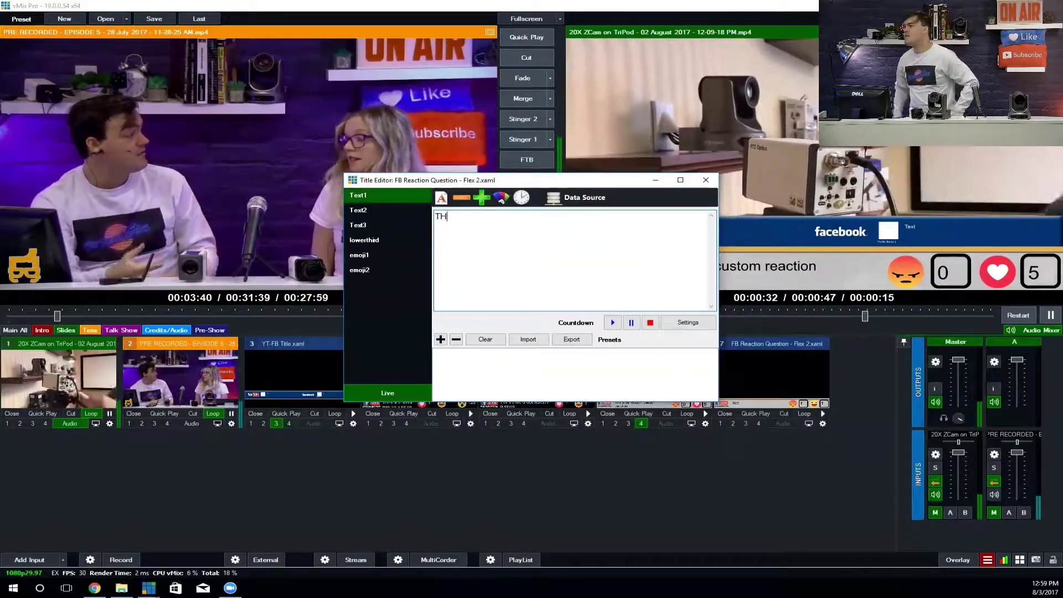
type("This would be ")
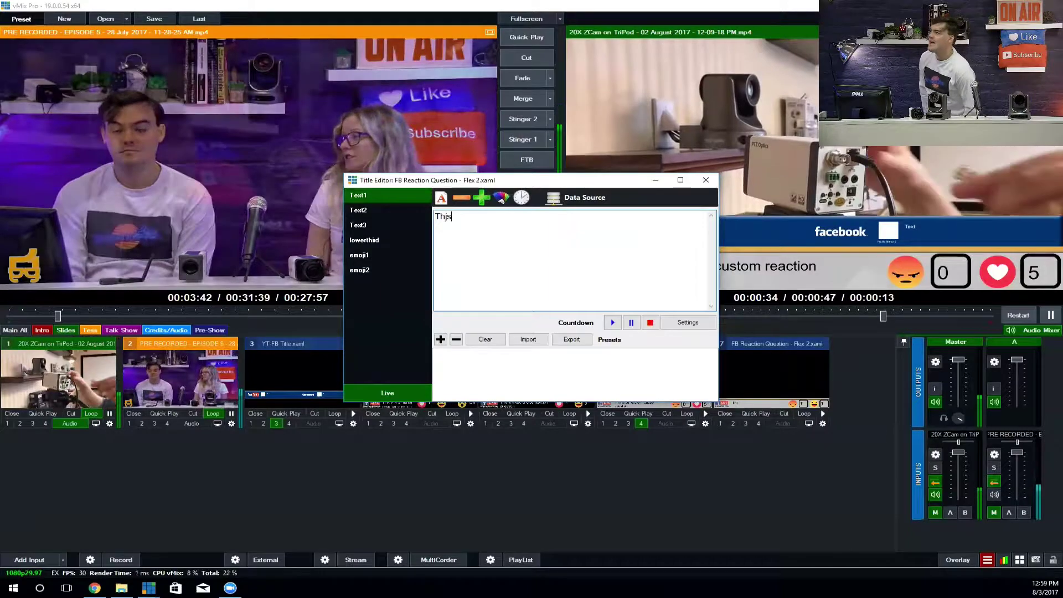
type("our ")
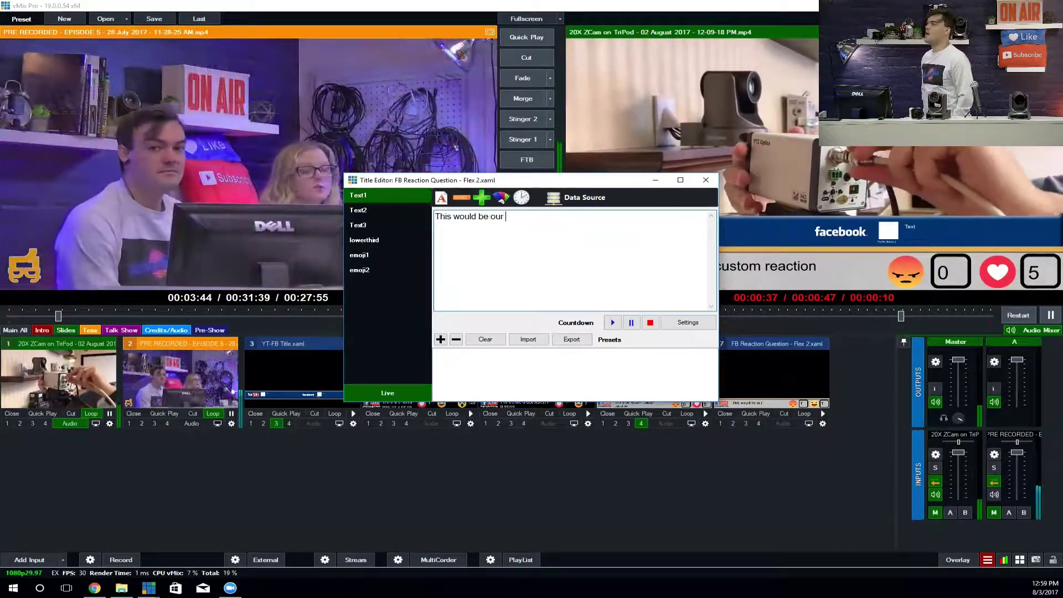
type("2nd live que")
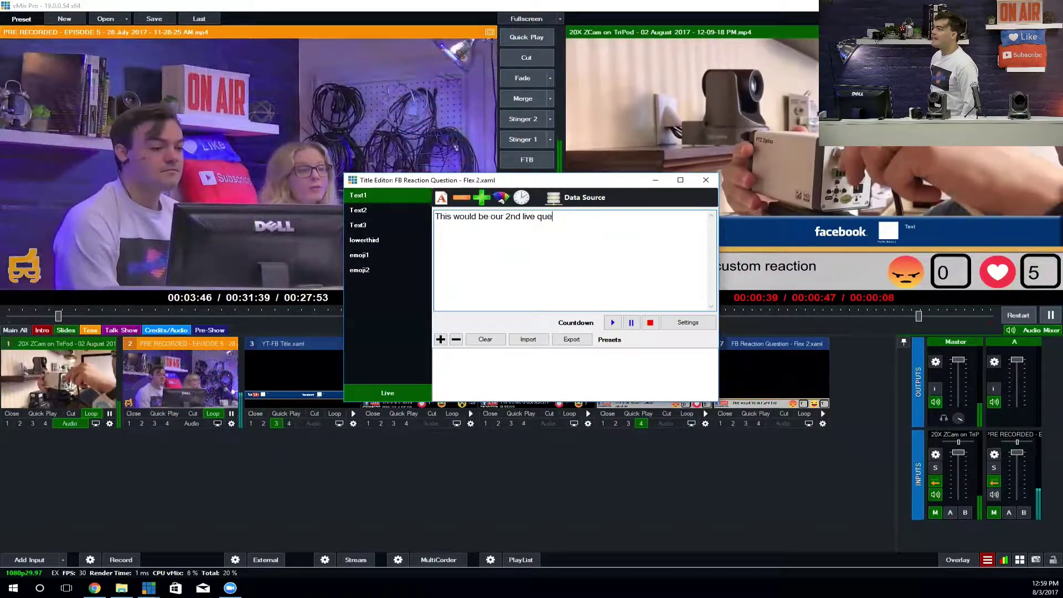
type("stion... We n")
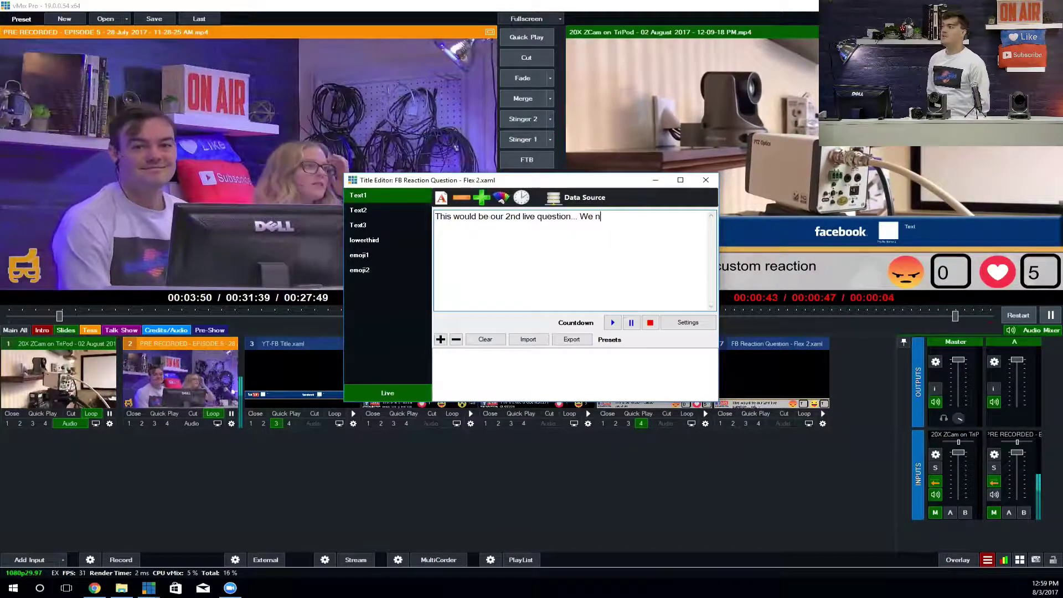
type("eed different e")
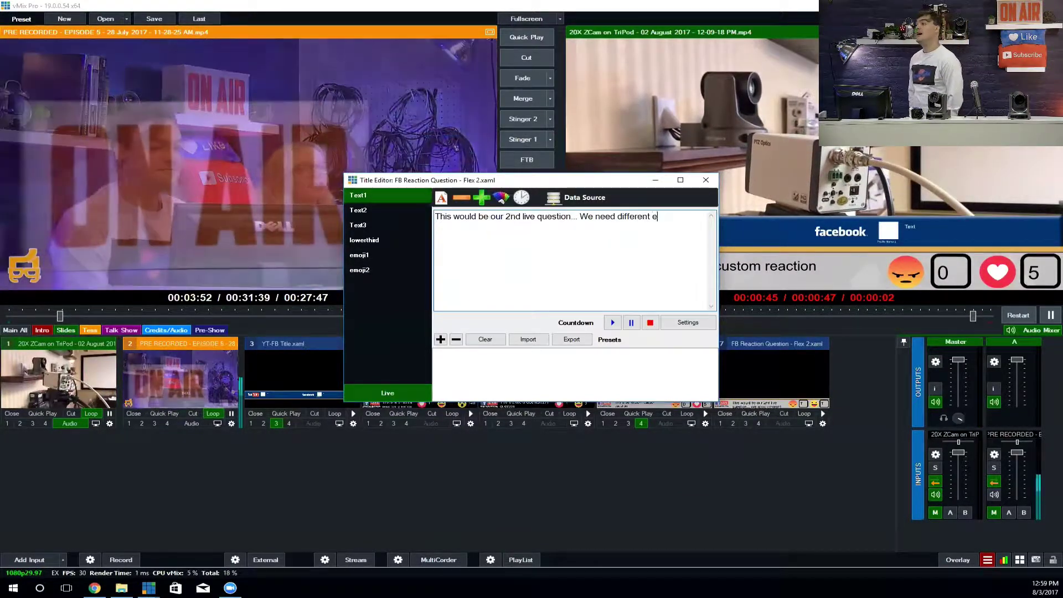
type("mojis though")
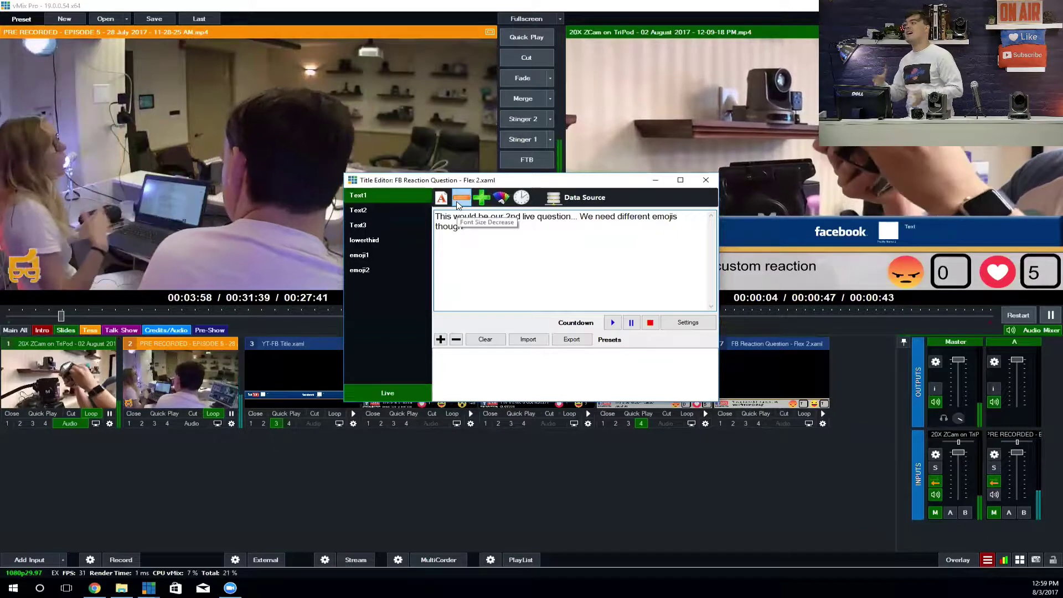
left_click(706, 183)
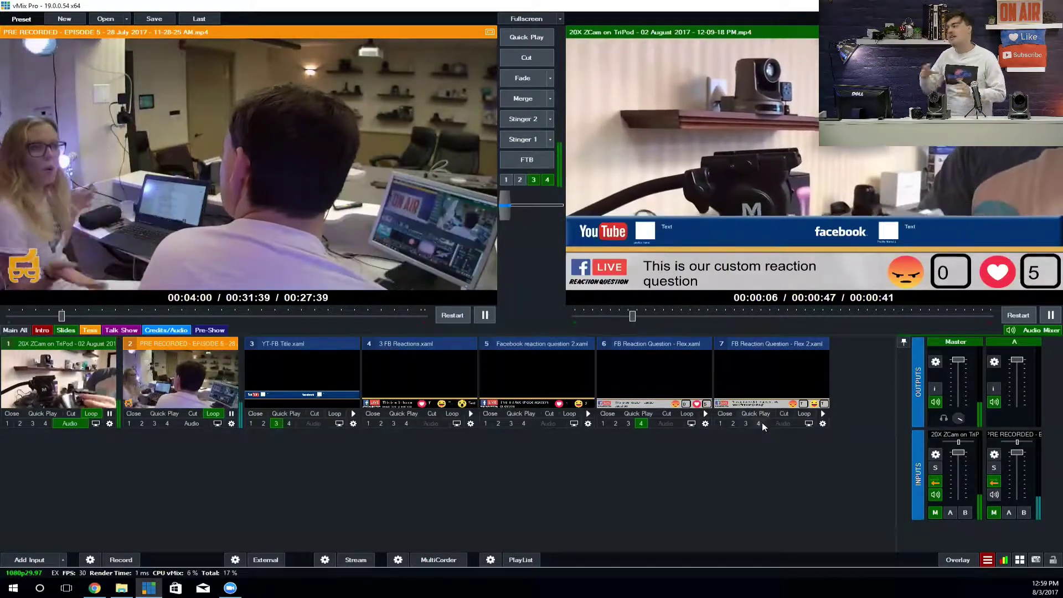
Overlay input 7 and change its emojis to love.png and shock.png.
left_click(759, 423)
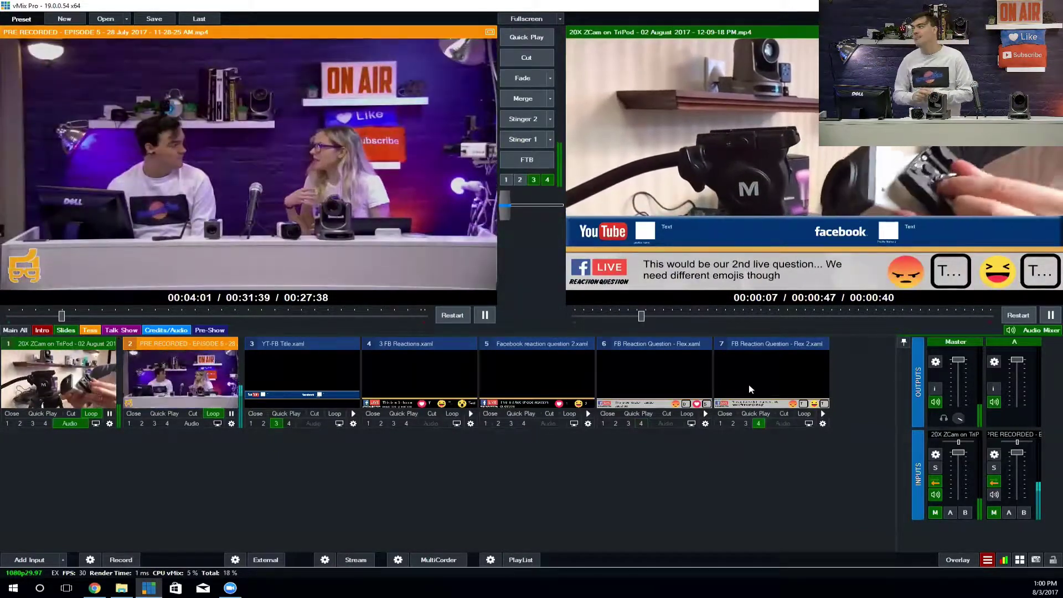
right_click(750, 387)
left_click(763, 392)
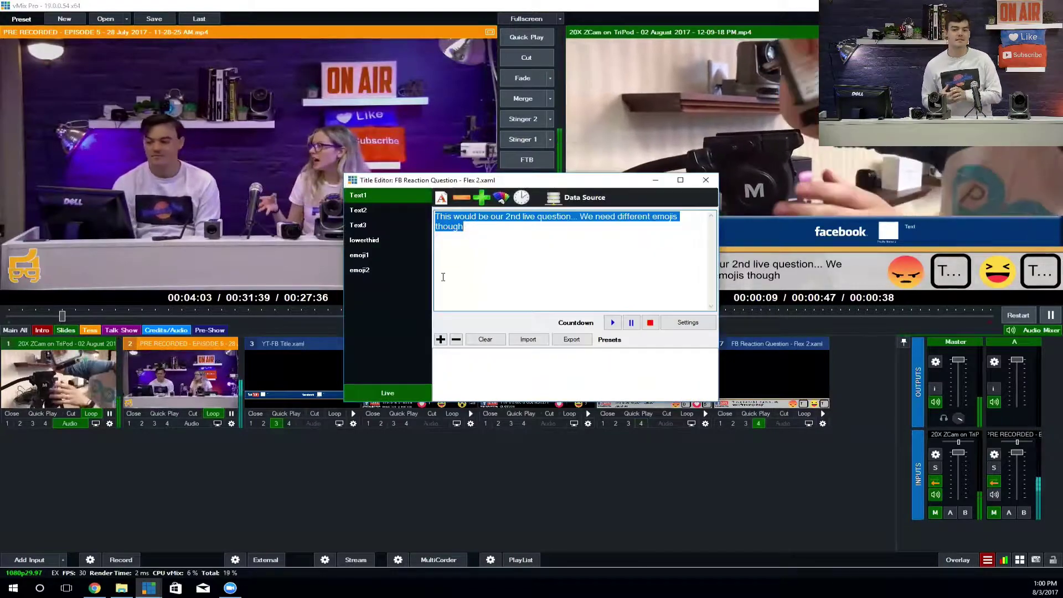
left_click(392, 255)
left_click(586, 409)
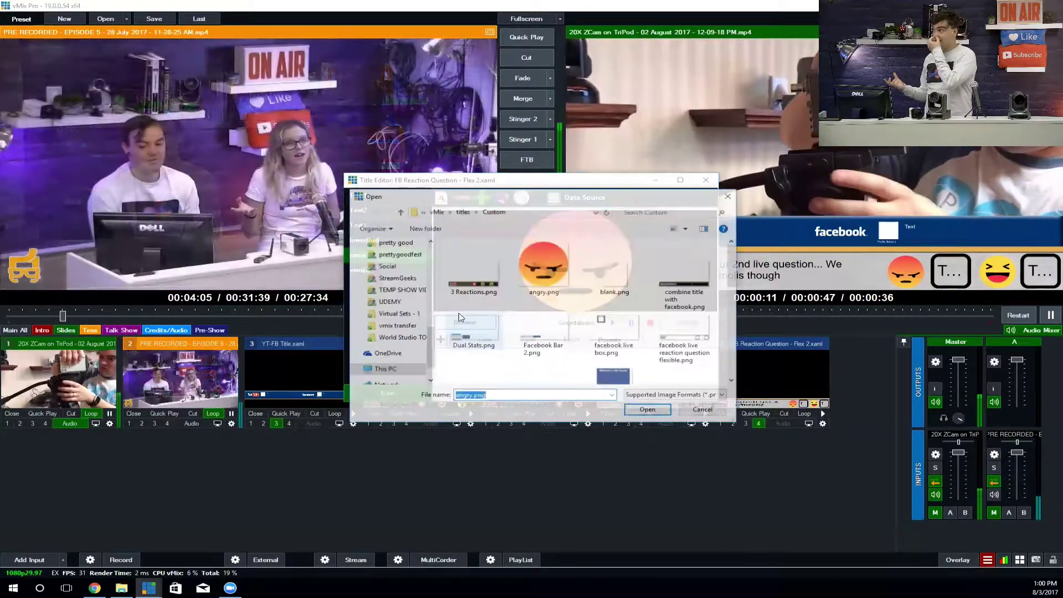
scroll(616, 346, "down", 5)
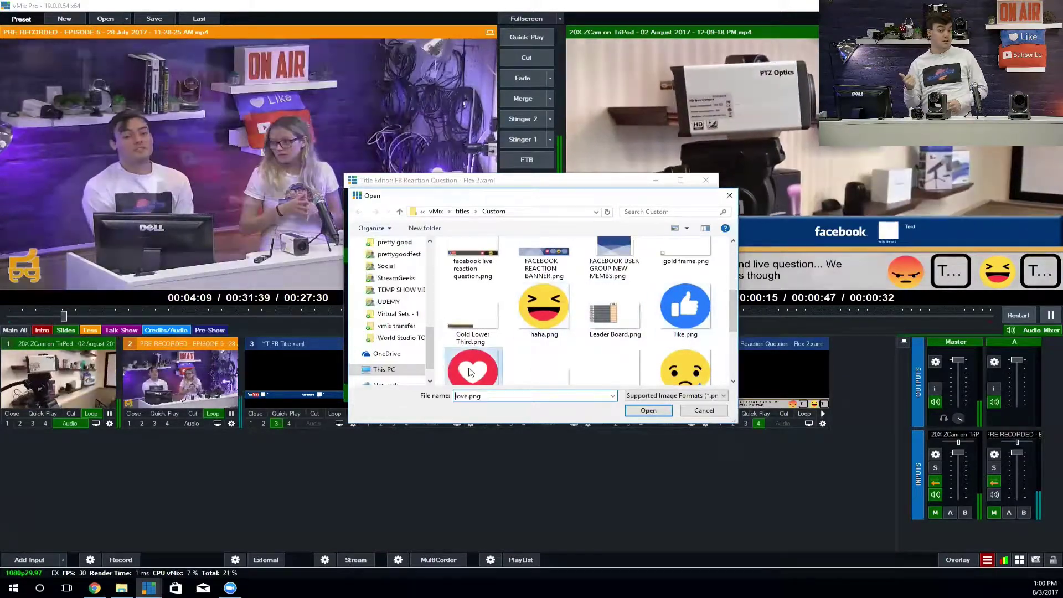
double_click(472, 368)
left_click(360, 270)
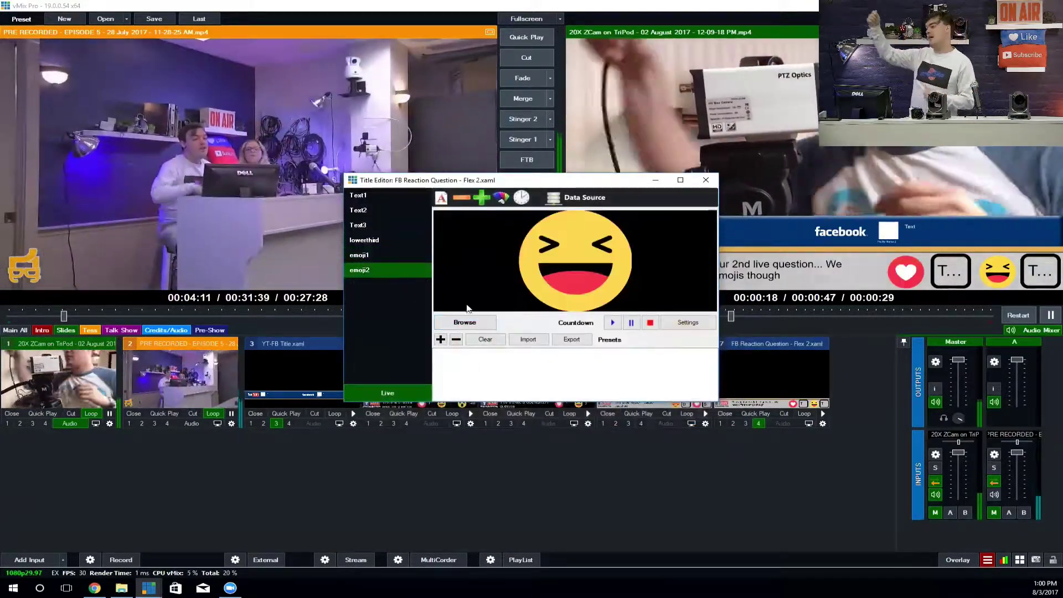
left_click(465, 322)
left_click_drag(730, 270, 725, 340)
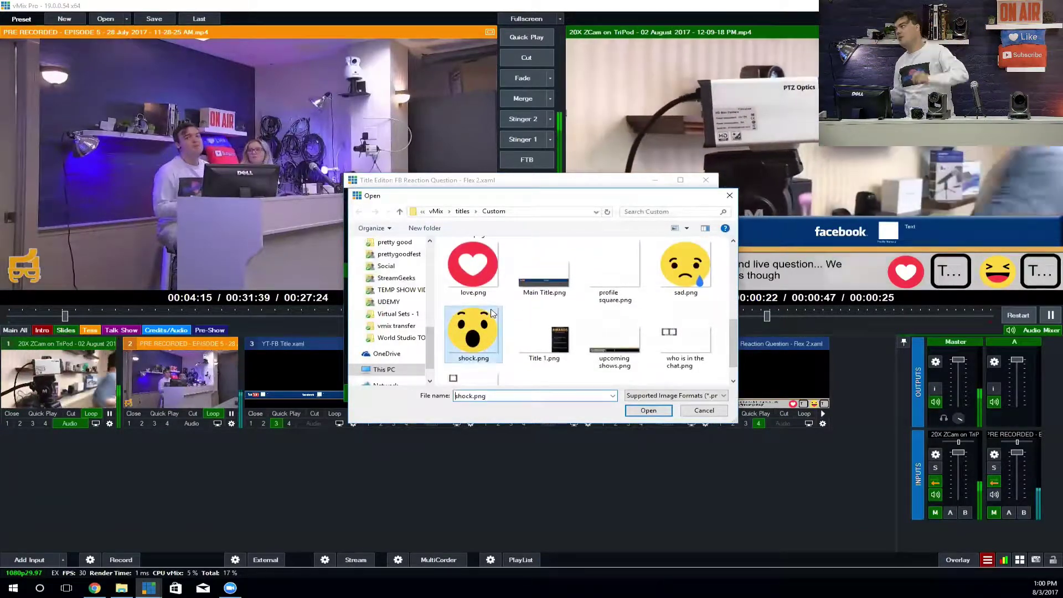
double_click(491, 314)
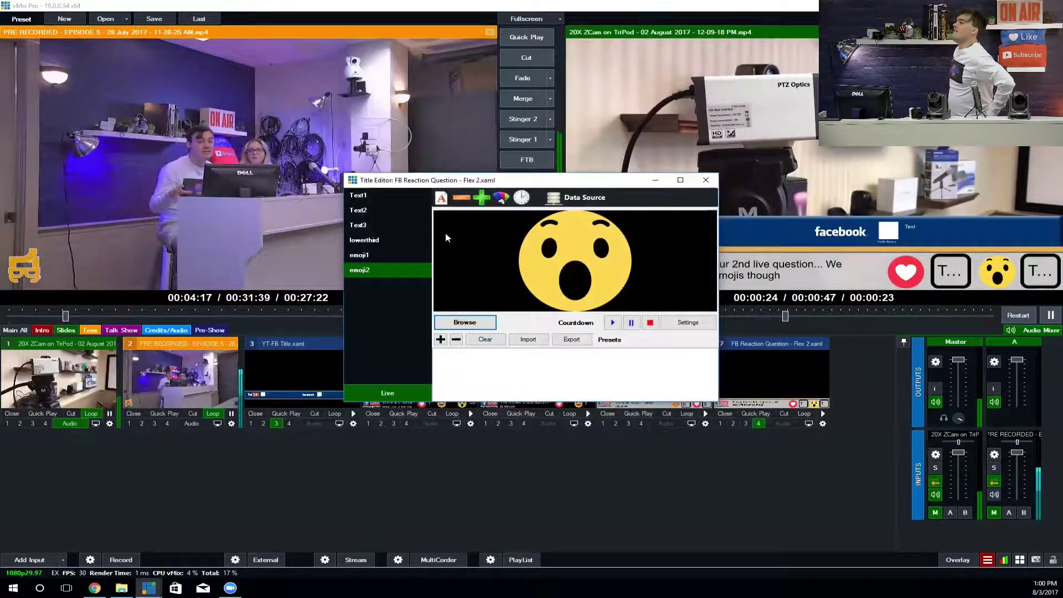
Set the Text2 count field's data source to Reaction.
left_click(366, 209)
left_click(581, 197)
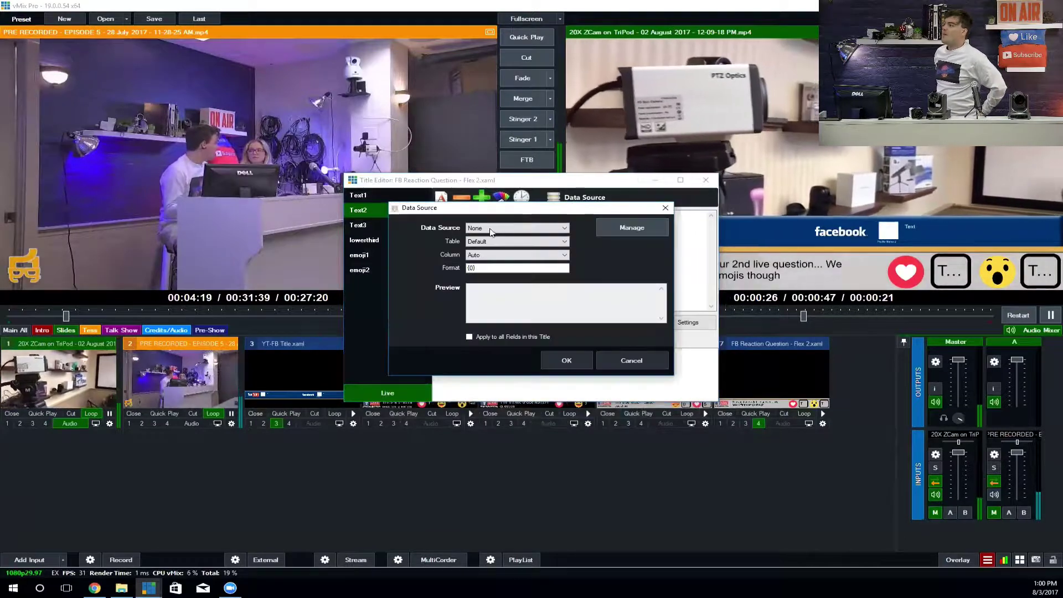
left_click(490, 229)
left_click(487, 261)
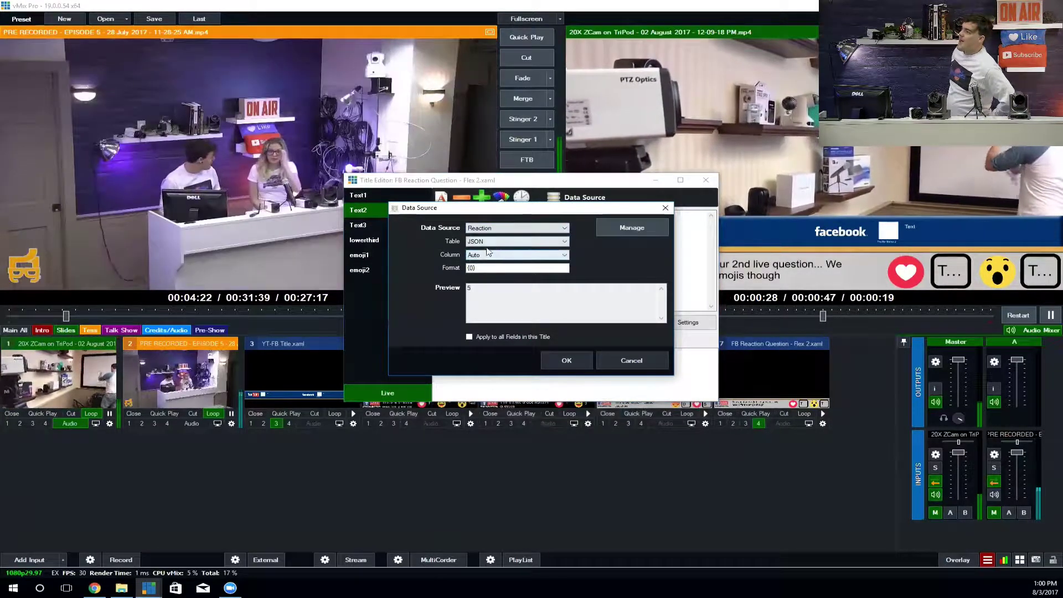
Bind Text2 to Reaction's love column (5) and Text3 to its wow column (0).
left_click(489, 254)
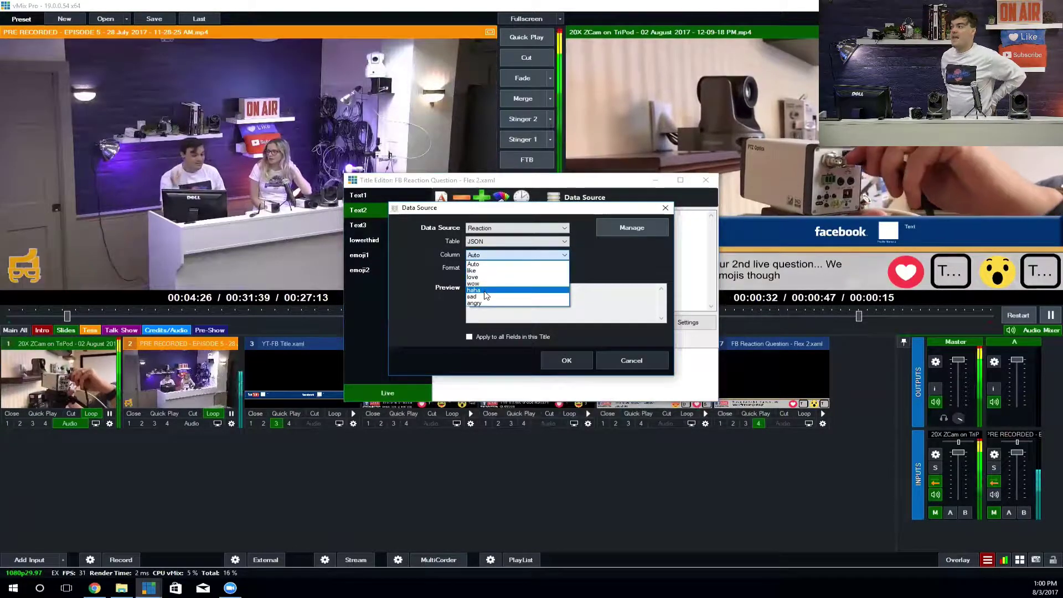
left_click(482, 277)
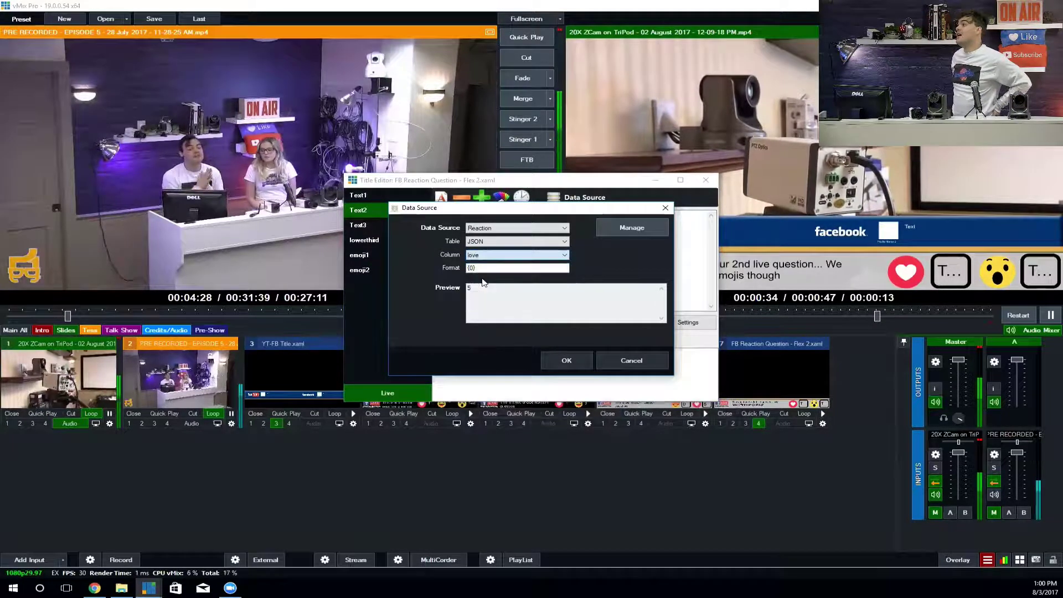
left_click(580, 357)
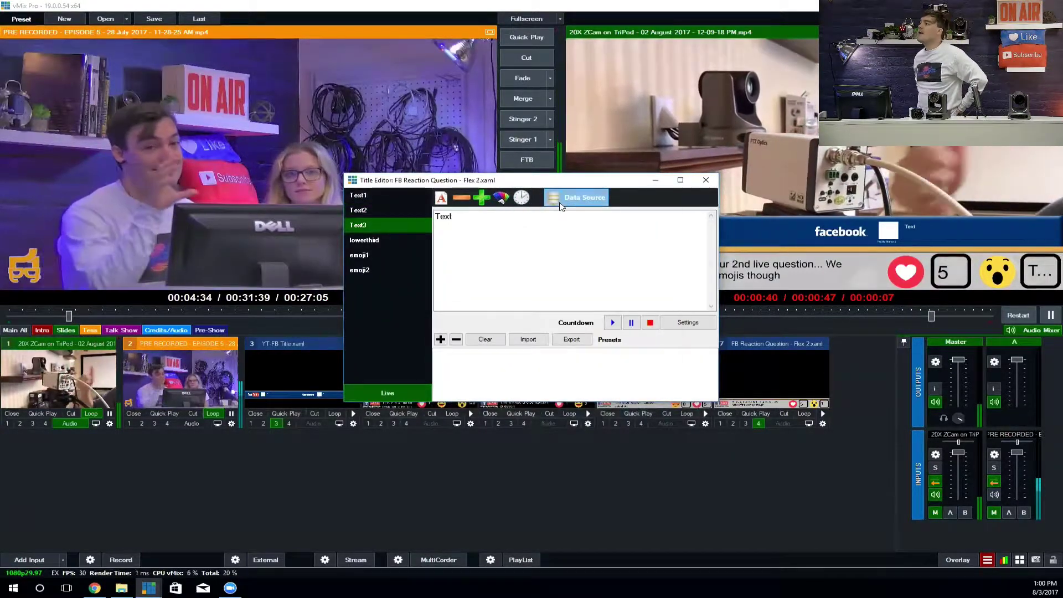
left_click(579, 197)
left_click(482, 228)
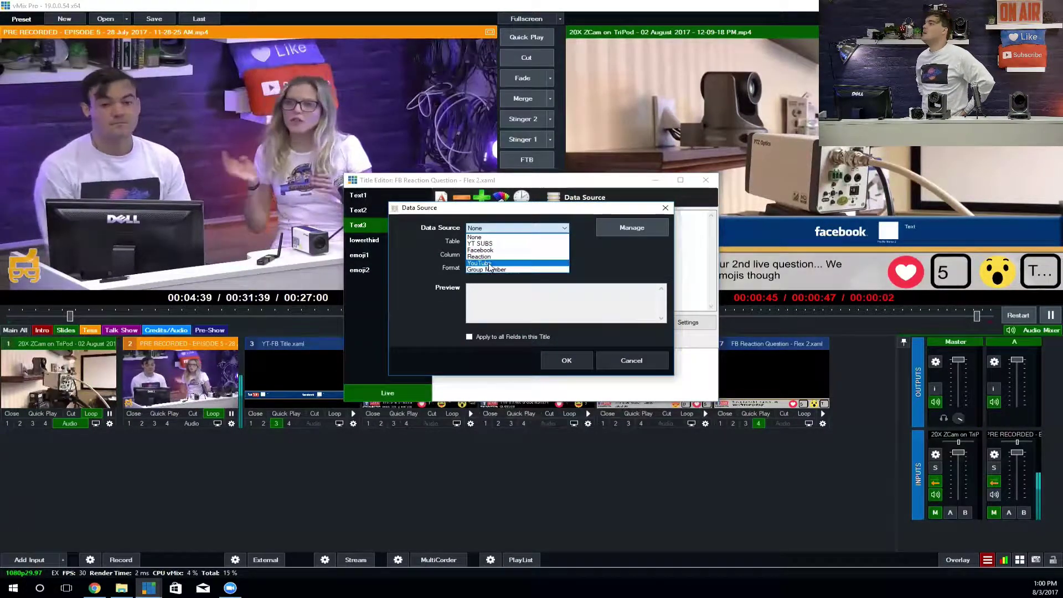
left_click(490, 257)
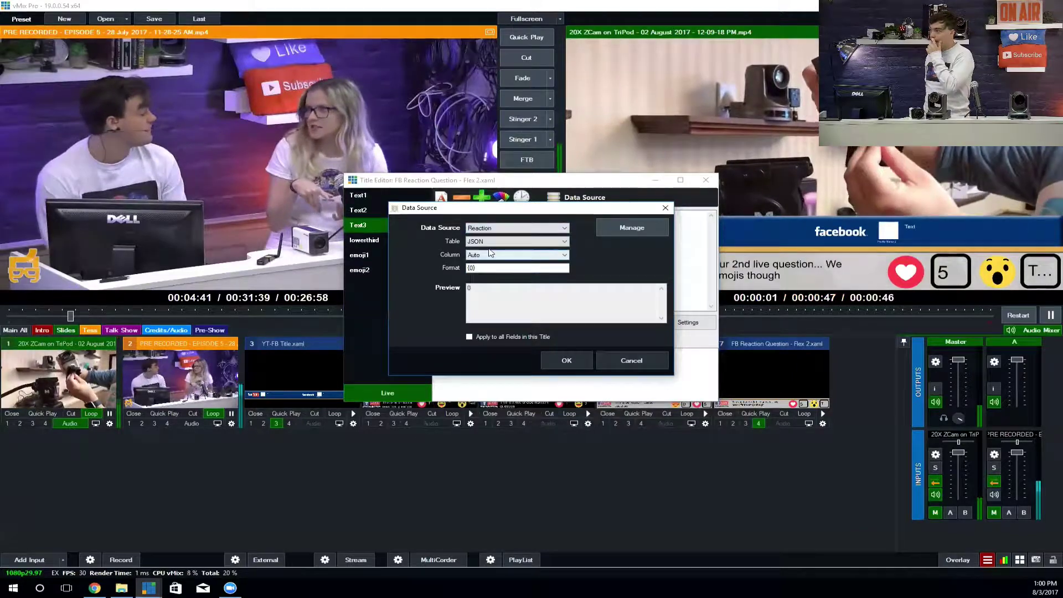
left_click(488, 255)
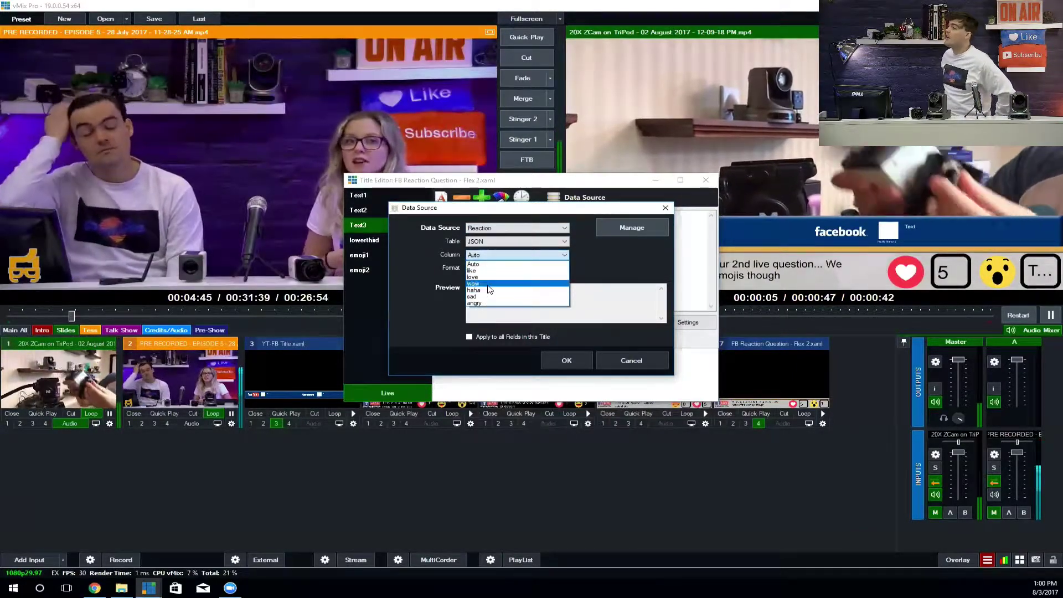
left_click(488, 283)
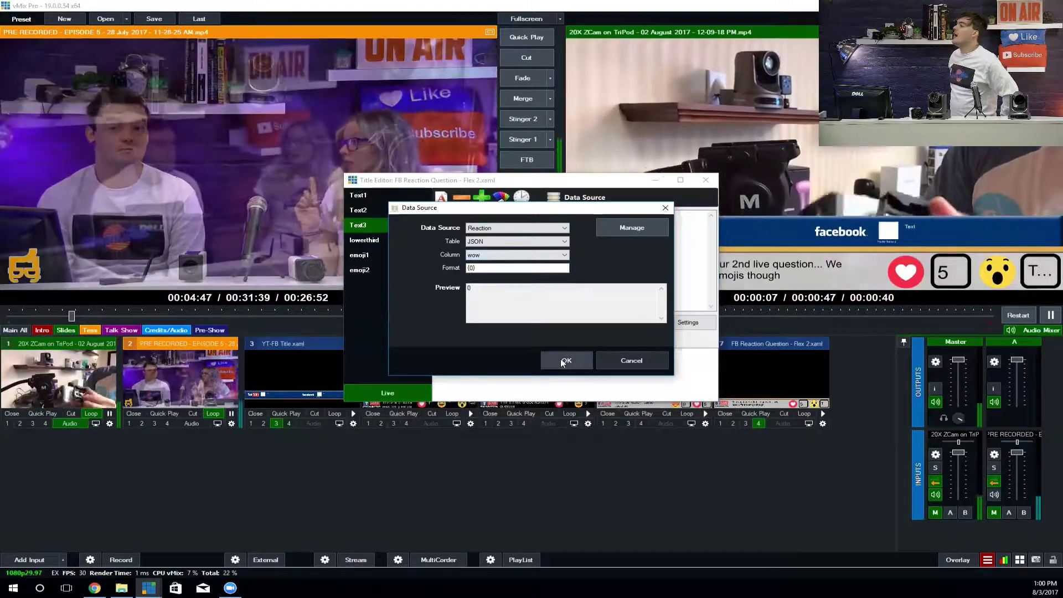
left_click(562, 359)
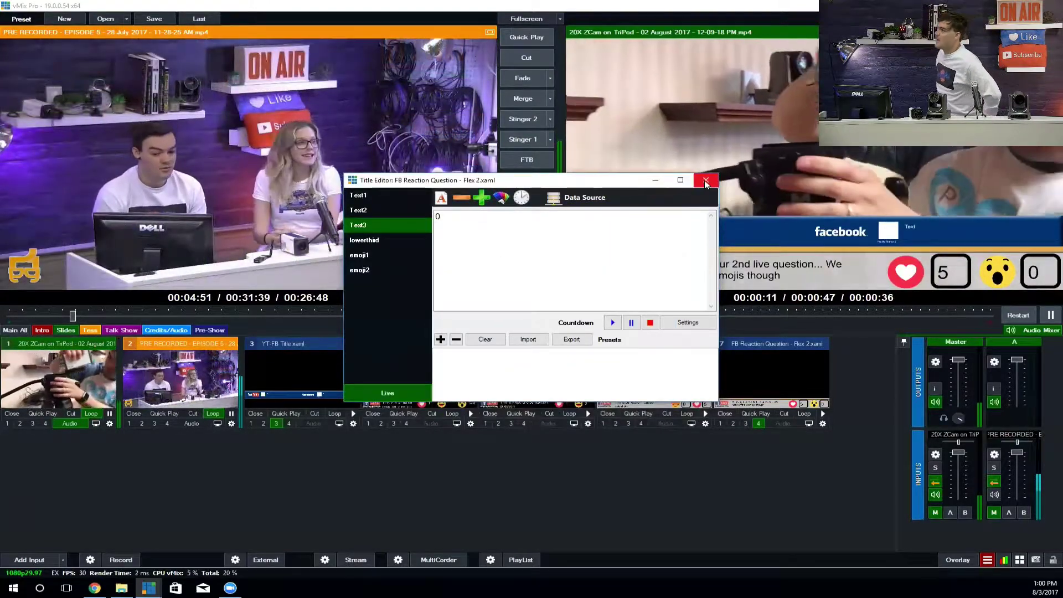
left_click(706, 180)
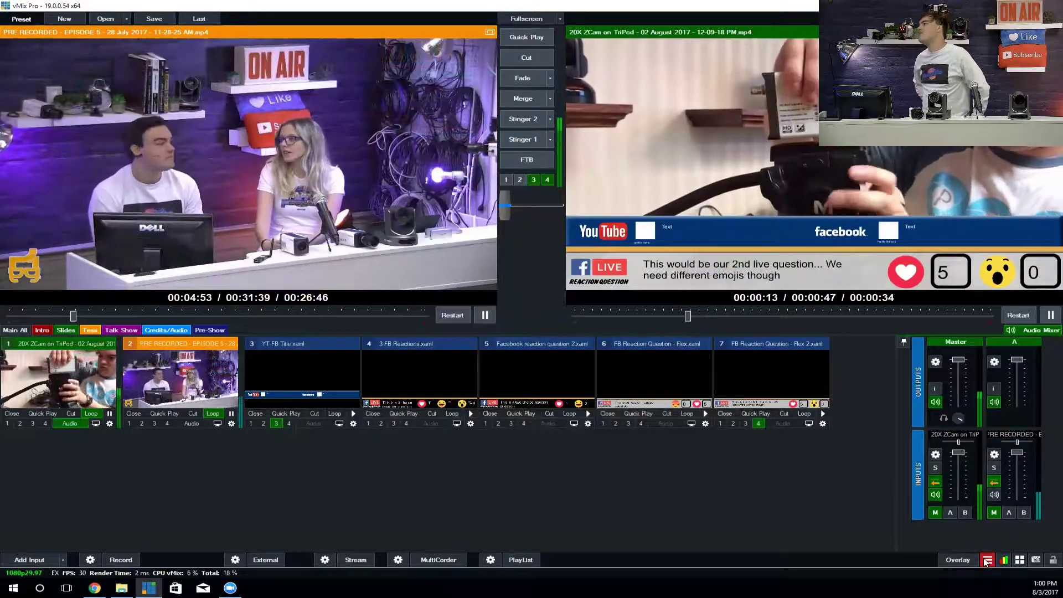
left_click(987, 561)
Open the Reaction data source's settings and select its chatconnectpro JSON URL.
left_click(940, 513)
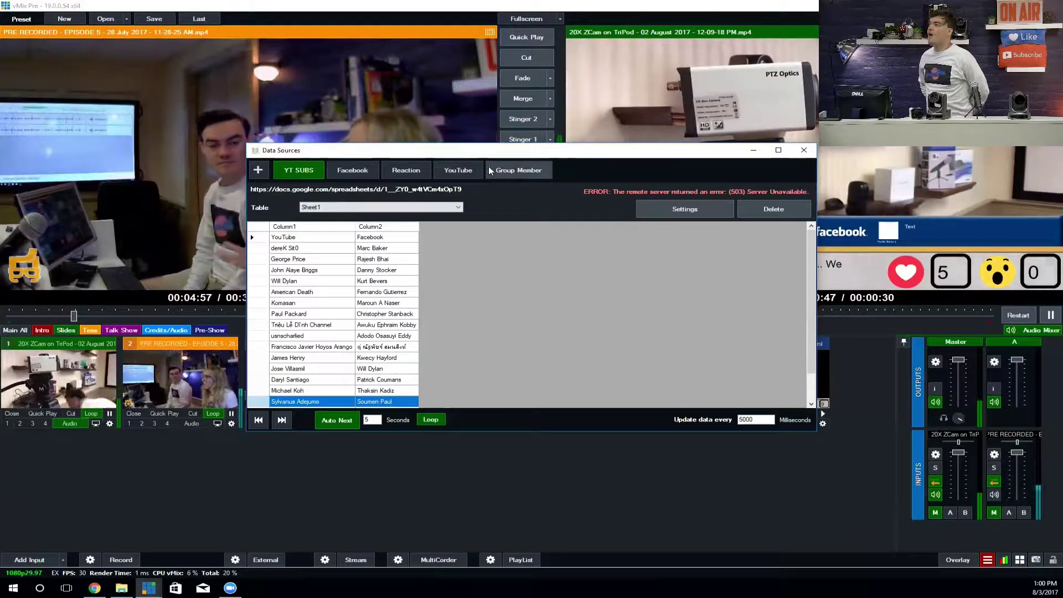
left_click(417, 171)
left_click(676, 210)
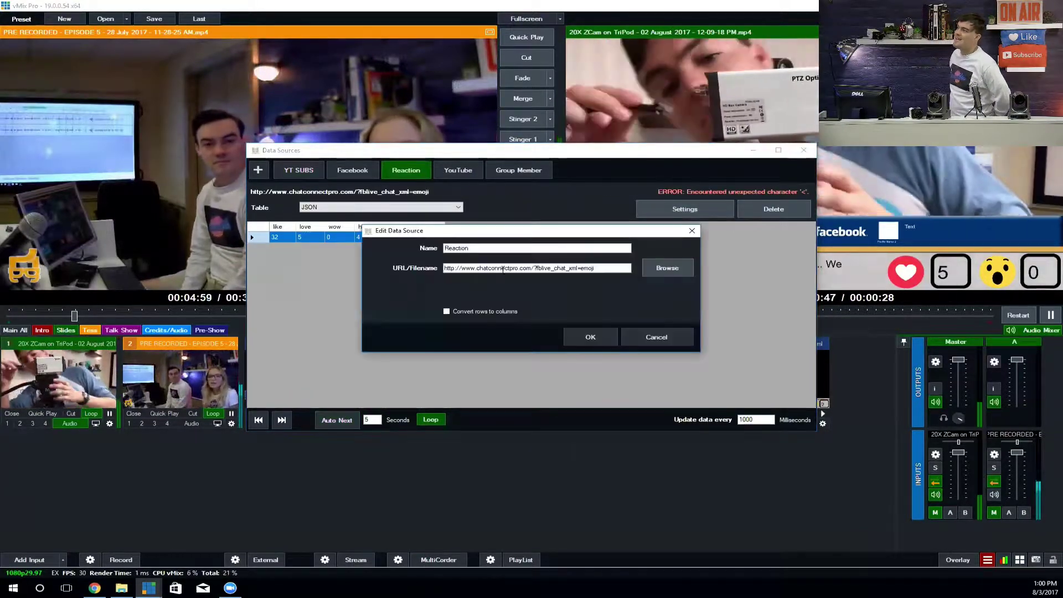
mouse_move(596, 269)
left_mouse_down()
mouse_move(446, 269)
mouse_move(607, 270)
left_mouse_up()
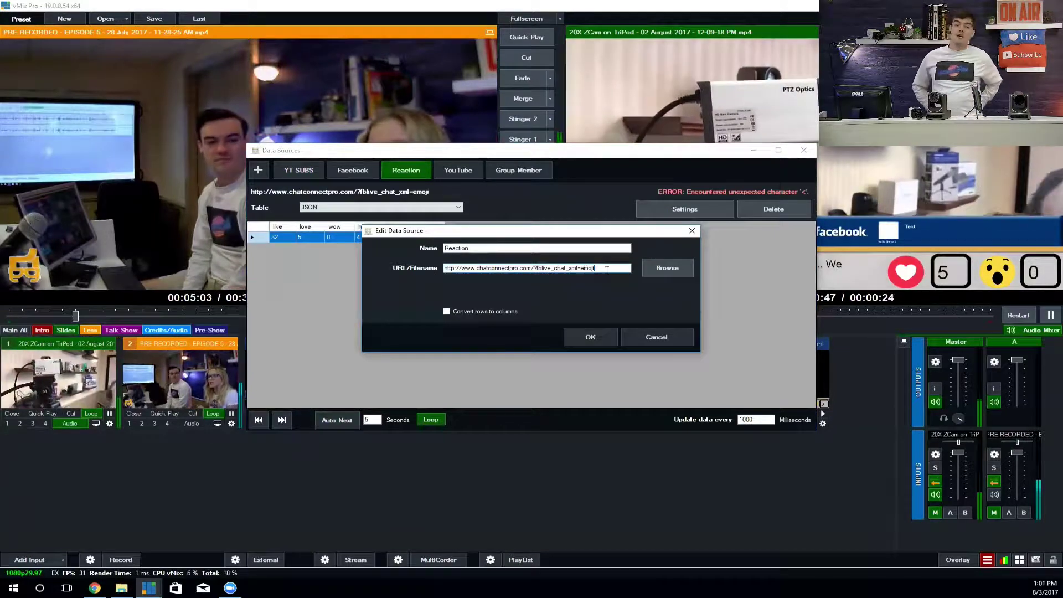
Maximize Chrome and choose the Color Matching 20X ZCam broadcast in the Facebook Videos dropdown.
left_click(95, 588)
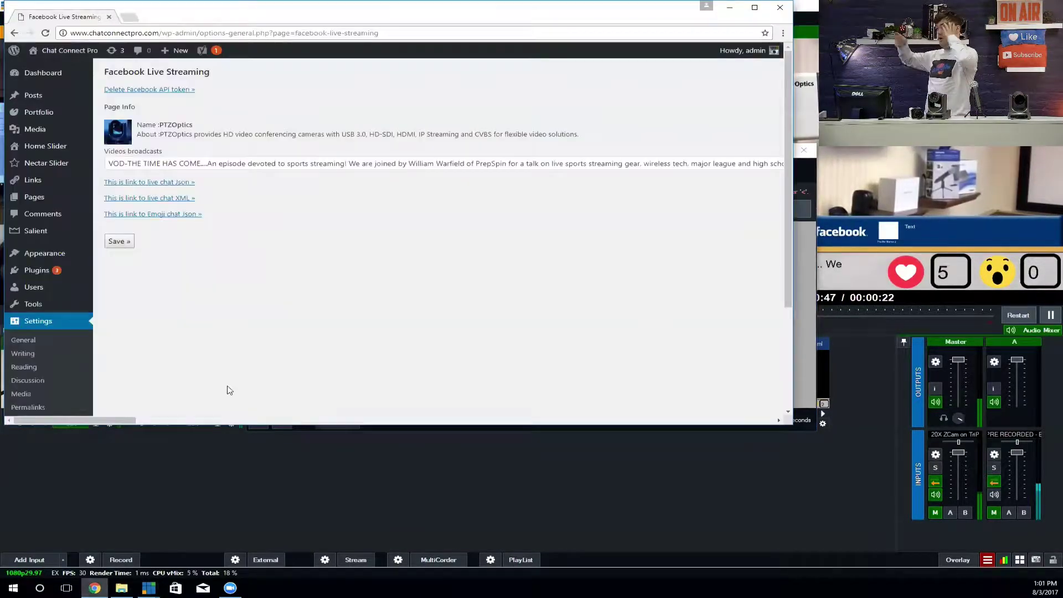
double_click(336, 21)
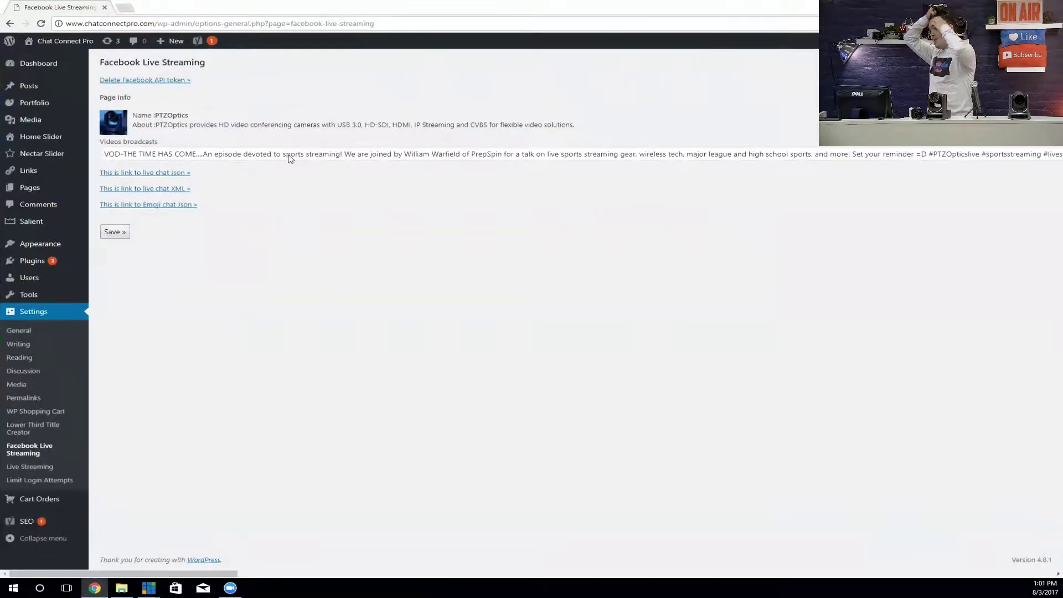
left_click(303, 156)
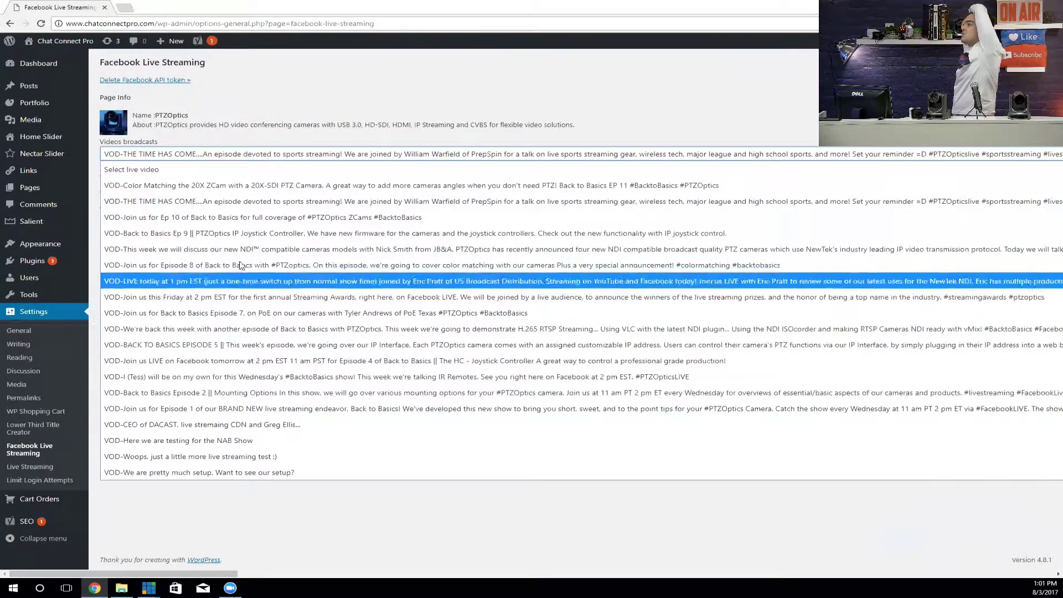
left_click(236, 188)
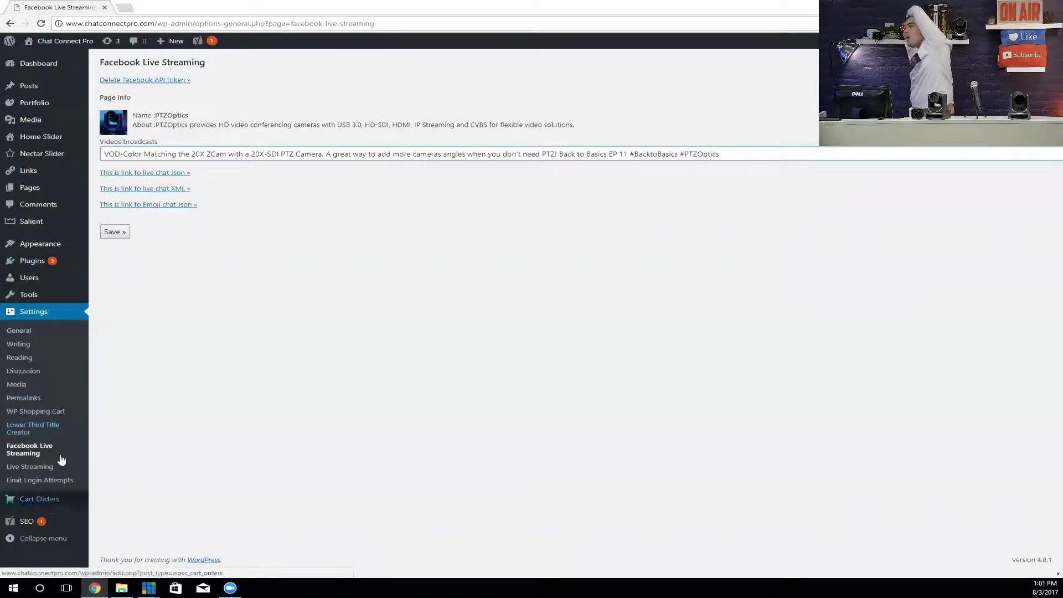
Look over the YouTube live streaming settings and the first saved live chat history.
left_click(25, 467)
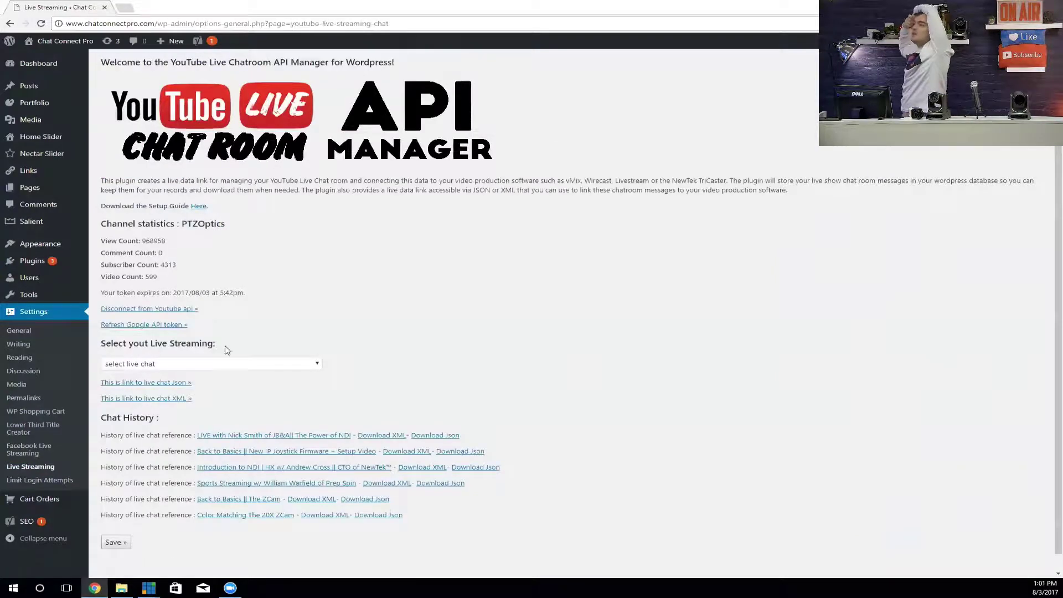
left_click(277, 436)
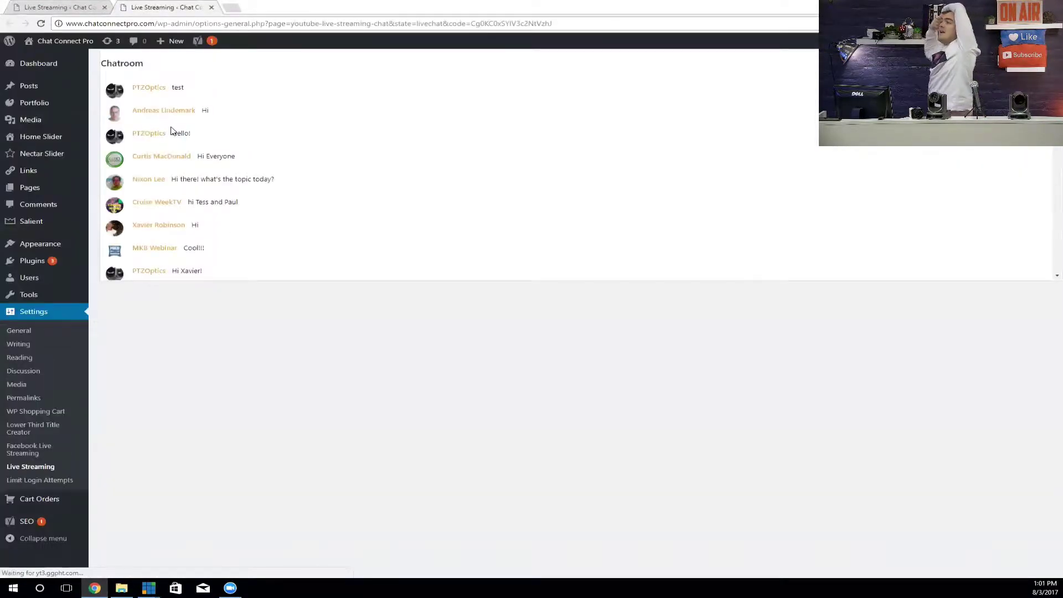
scroll(309, 146, "down", 12)
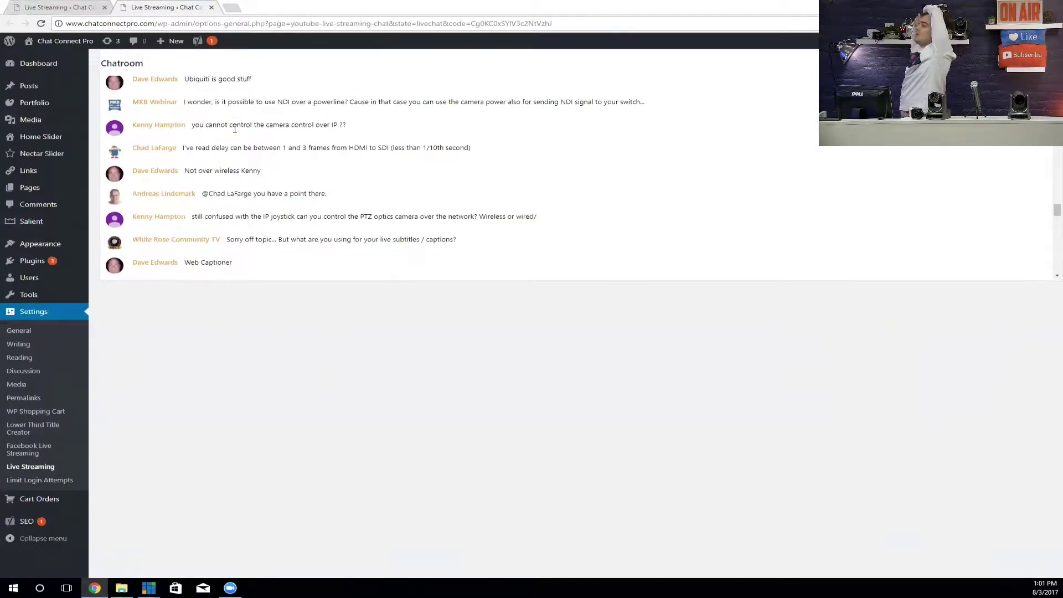
left_click(31, 452)
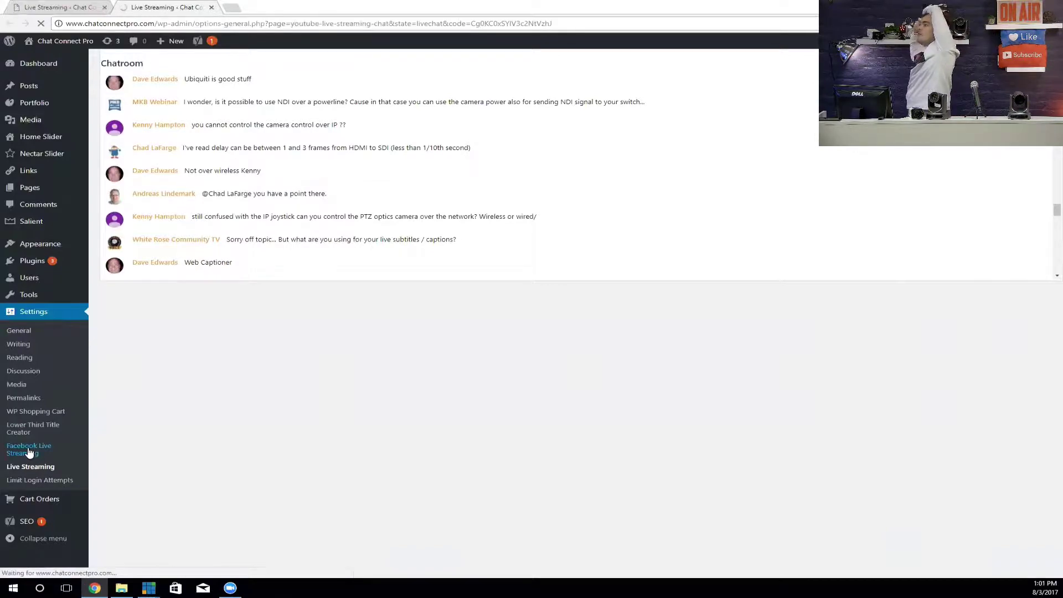
Reselect the Color Matching 20X ZCam broadcast on the Facebook Live Streaming settings page.
left_click(74, 10)
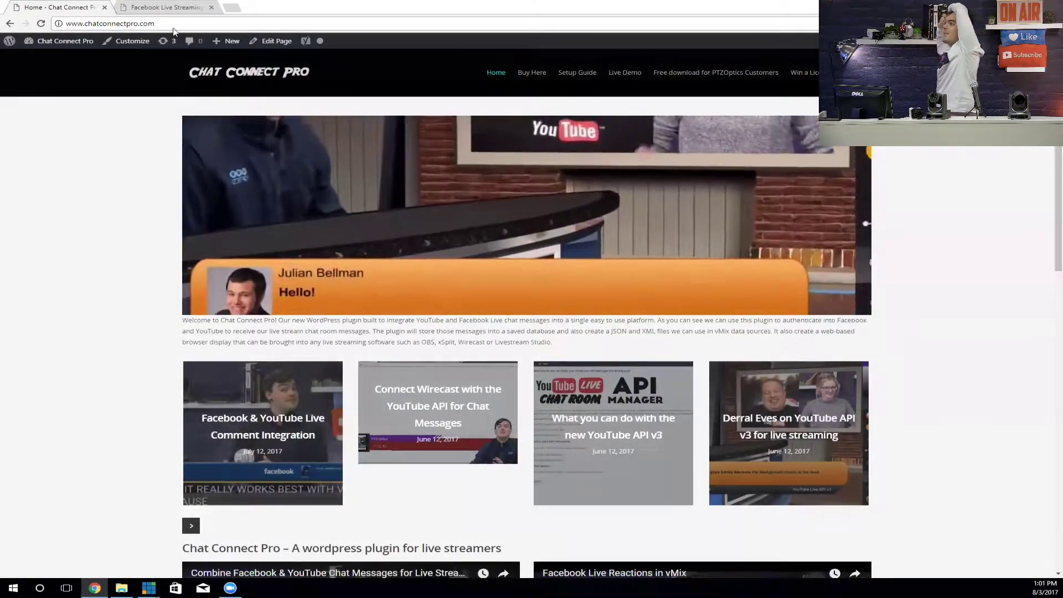
left_click(166, 8)
left_click(231, 162)
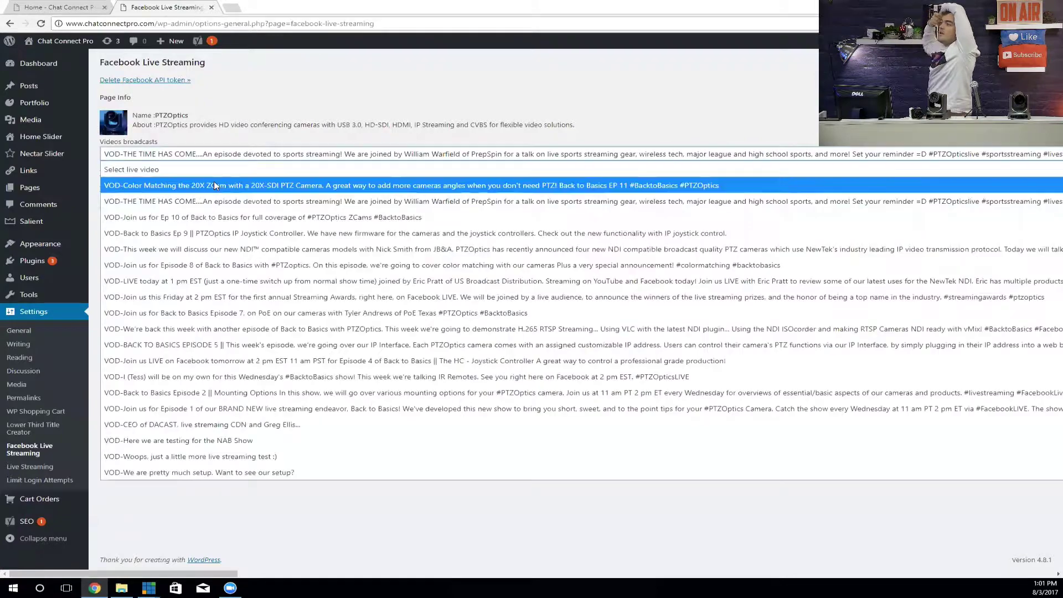
left_click(220, 187)
Open the live chat JSON feed, then return to vMix's Data Sources window.
left_click(143, 175)
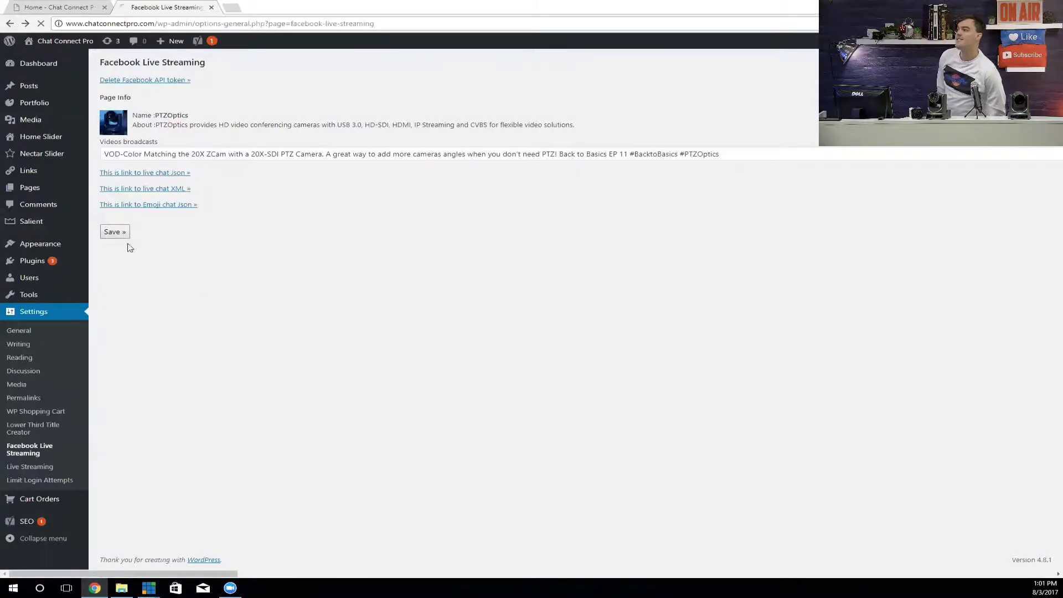
mouse_move(141, 587)
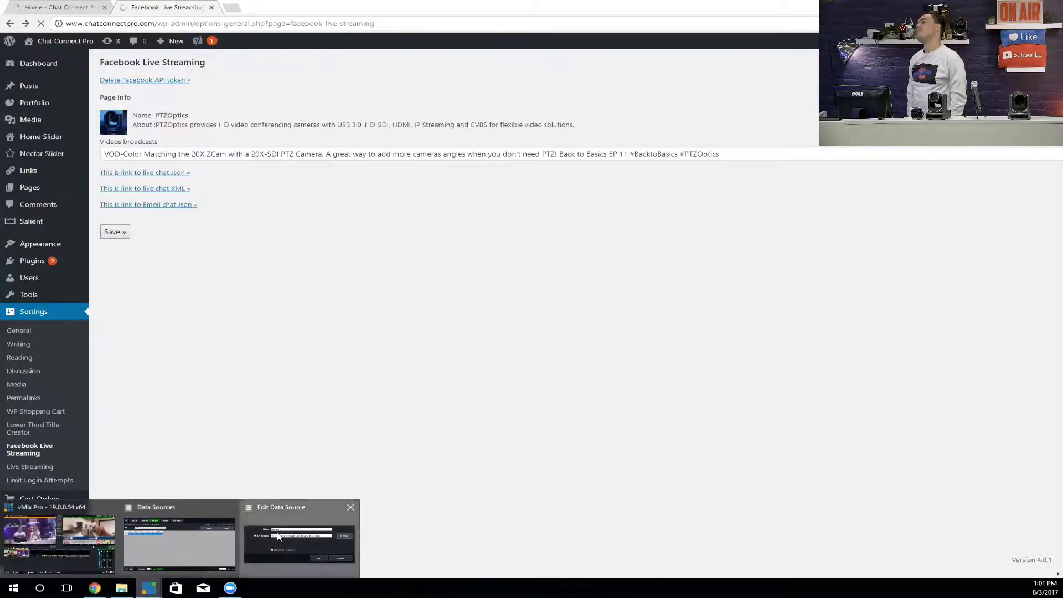
left_click(275, 536)
Close the Edit Data Source window and bring the main vMix window forward.
left_click(692, 233)
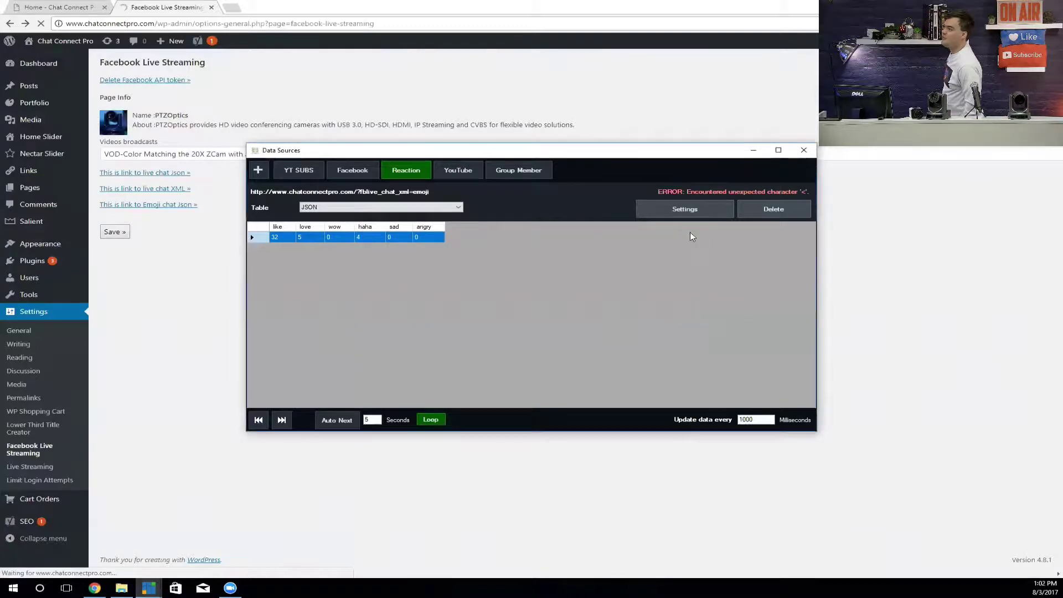
left_click(148, 588)
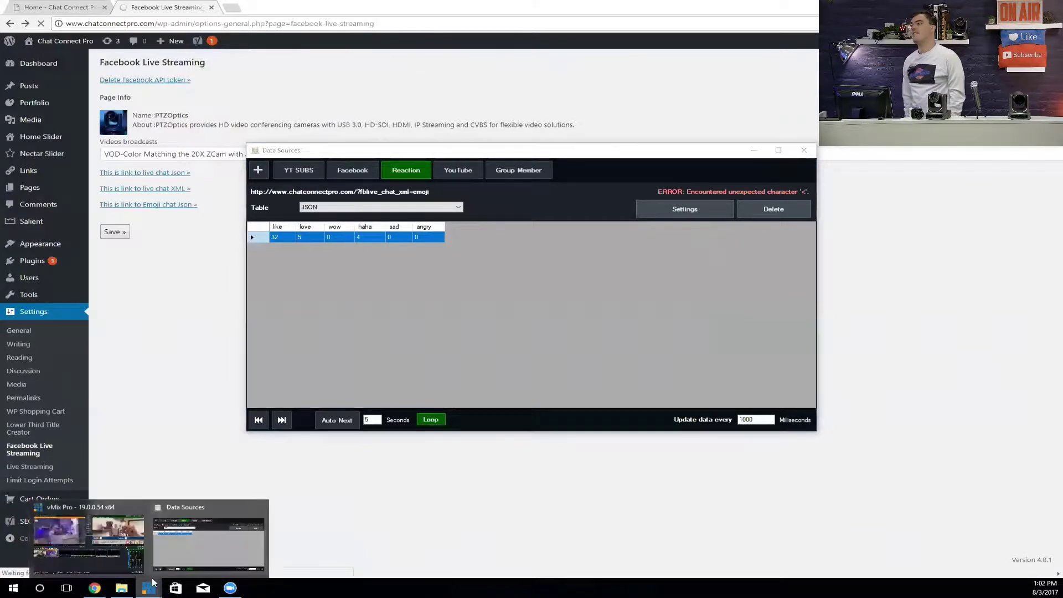
left_click(119, 533)
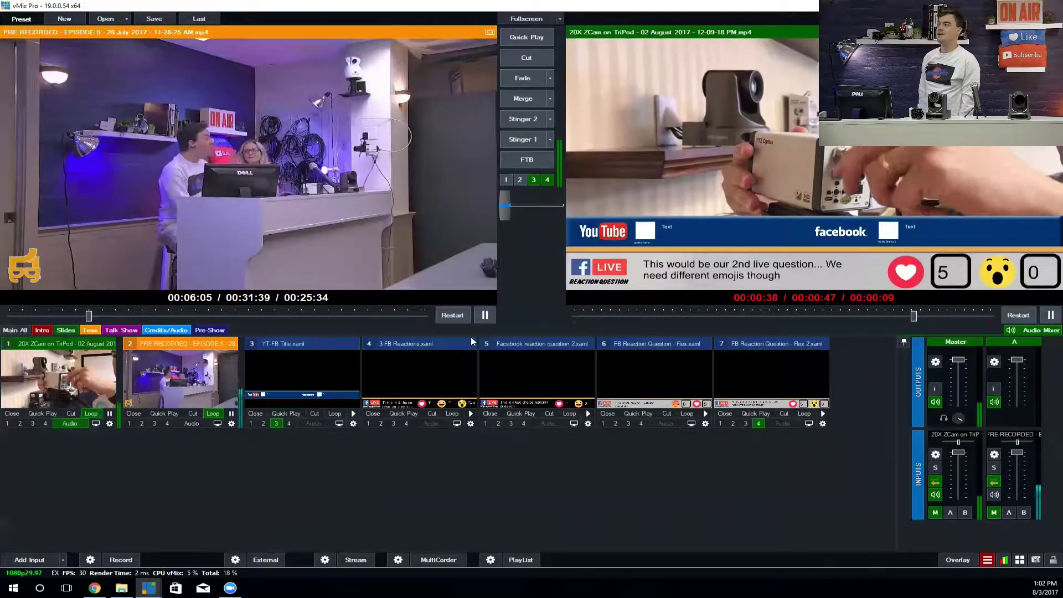
Take the Flex 2 reaction question off output, toggle the Flex one on and off, and add an input.
left_click(759, 424)
left_click(642, 423)
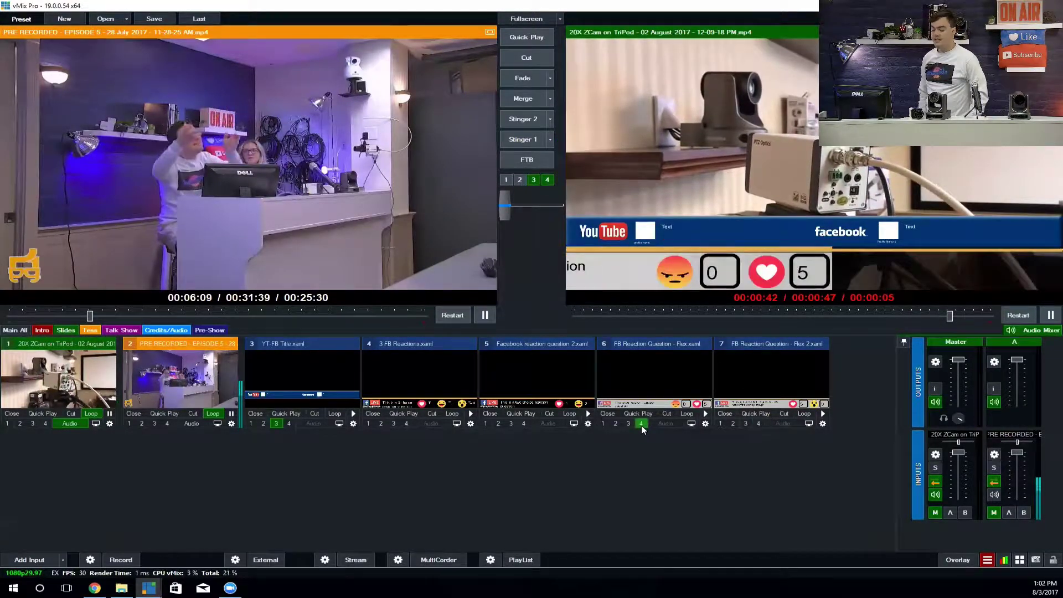
left_click(641, 424)
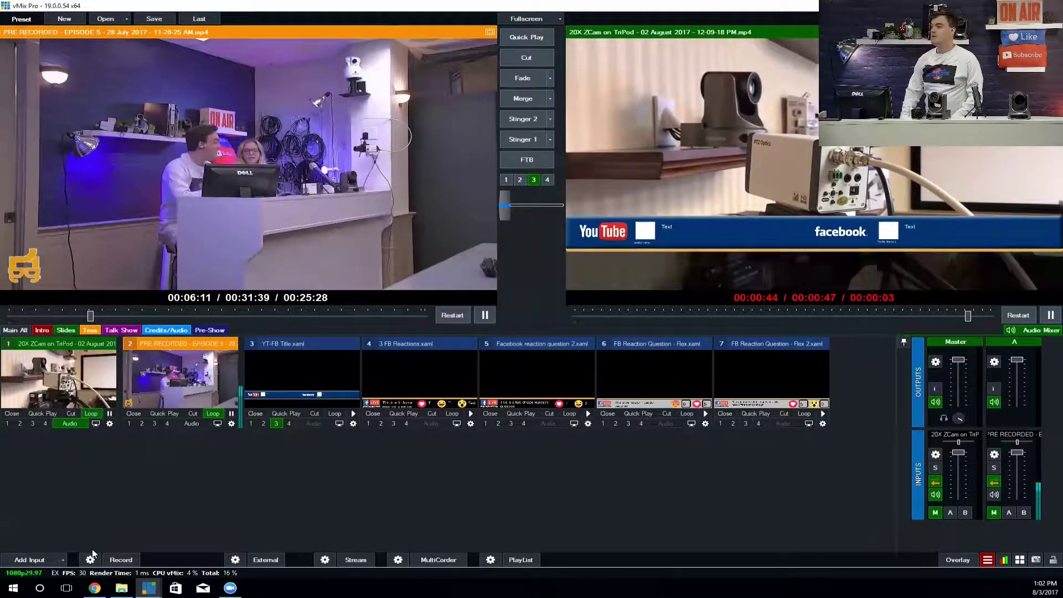
left_click(28, 559)
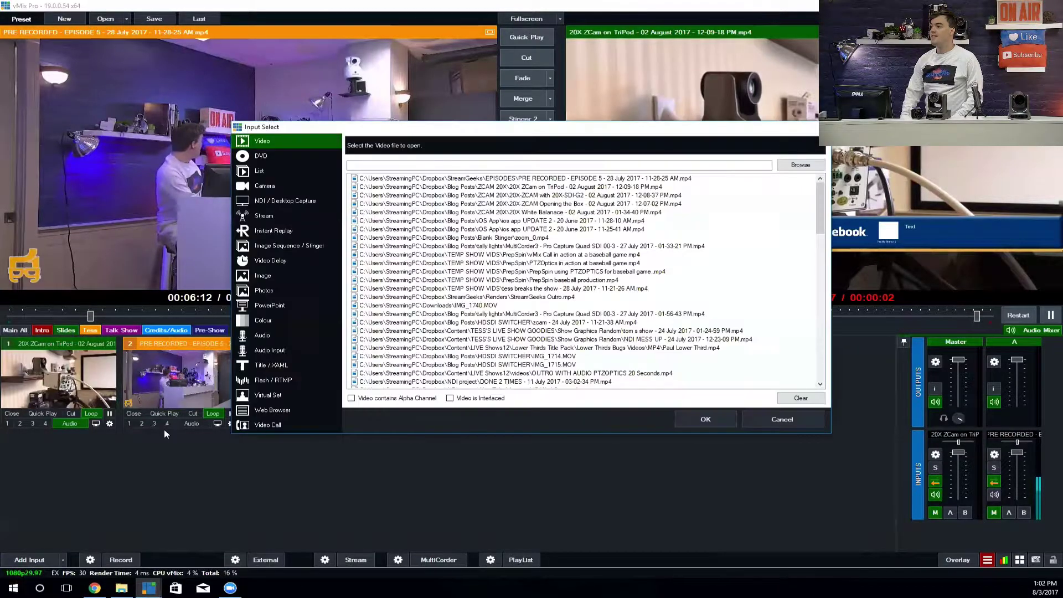
Add the FB Reaction Question - Flex 3 title from the Custom title templates.
left_click(273, 366)
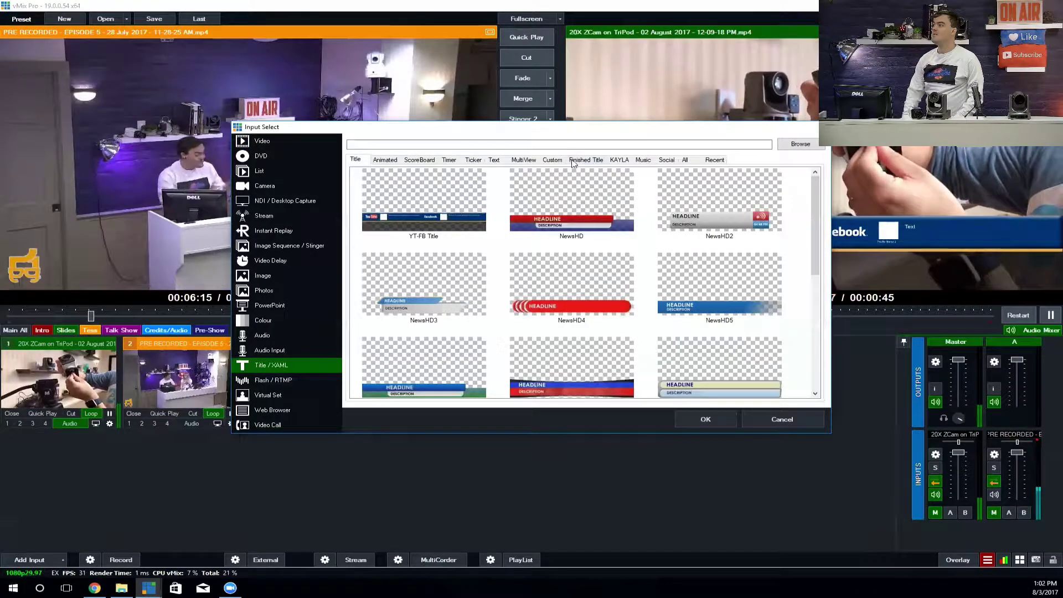
left_click(552, 160)
scroll(818, 249, "down", 1)
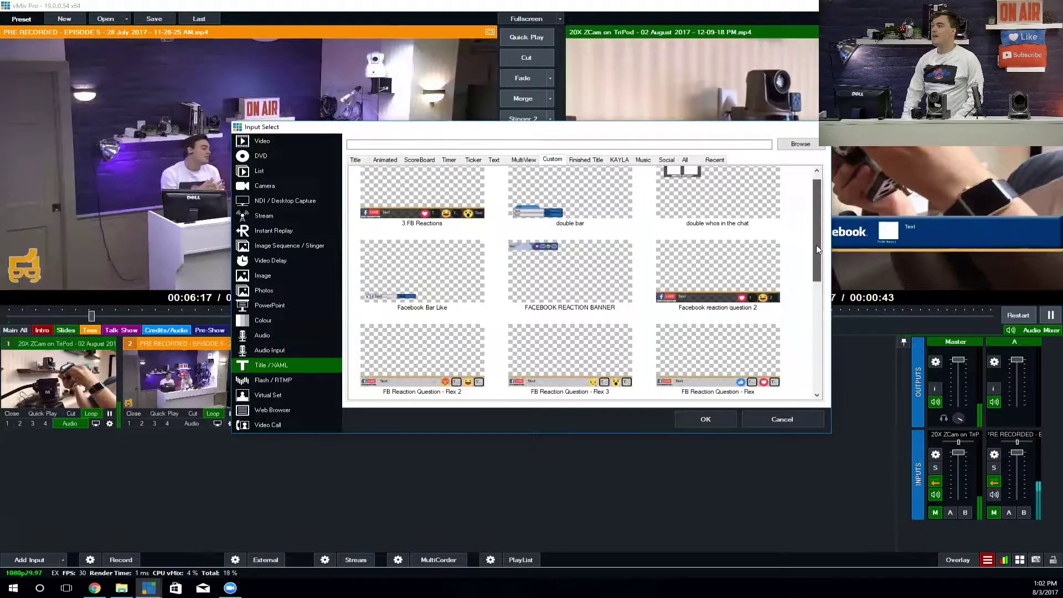
double_click(570, 354)
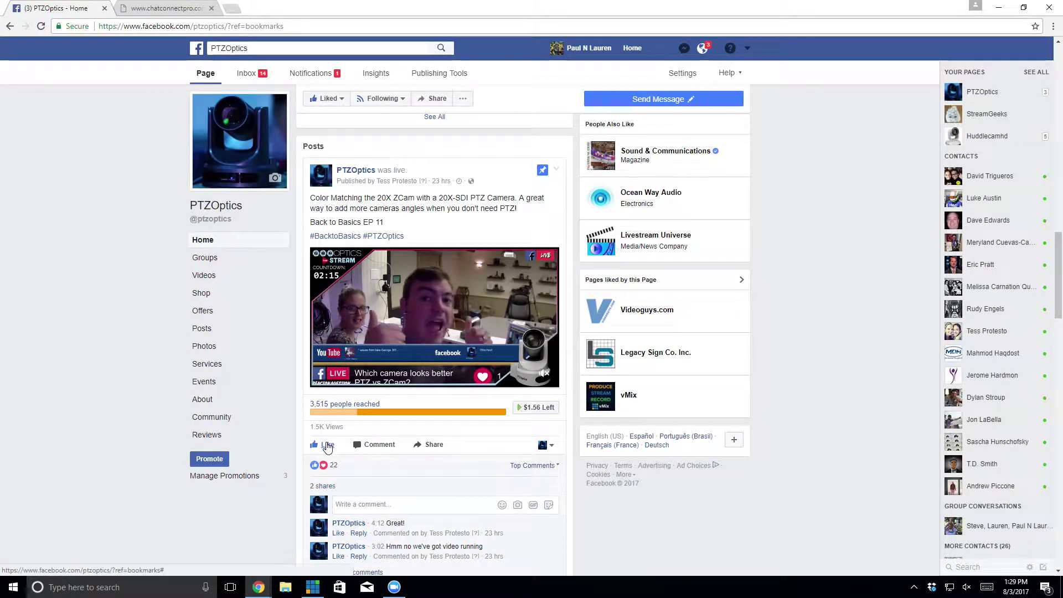
Change the PTZOptics Color Matching post's reaction from Wow to Love.
mouse_move(332, 439)
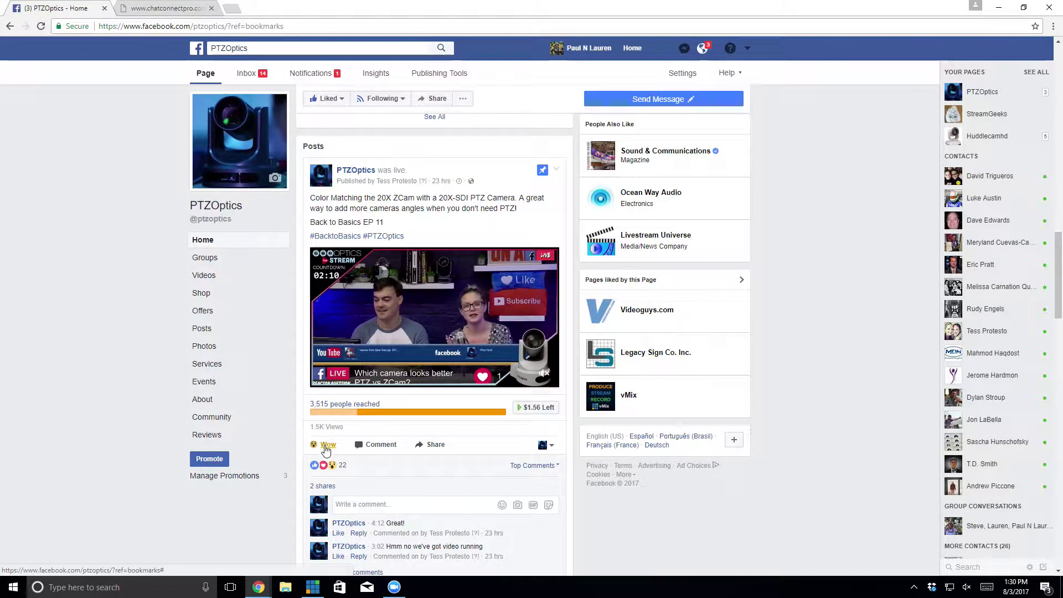
mouse_move(318, 438)
left_click(340, 421)
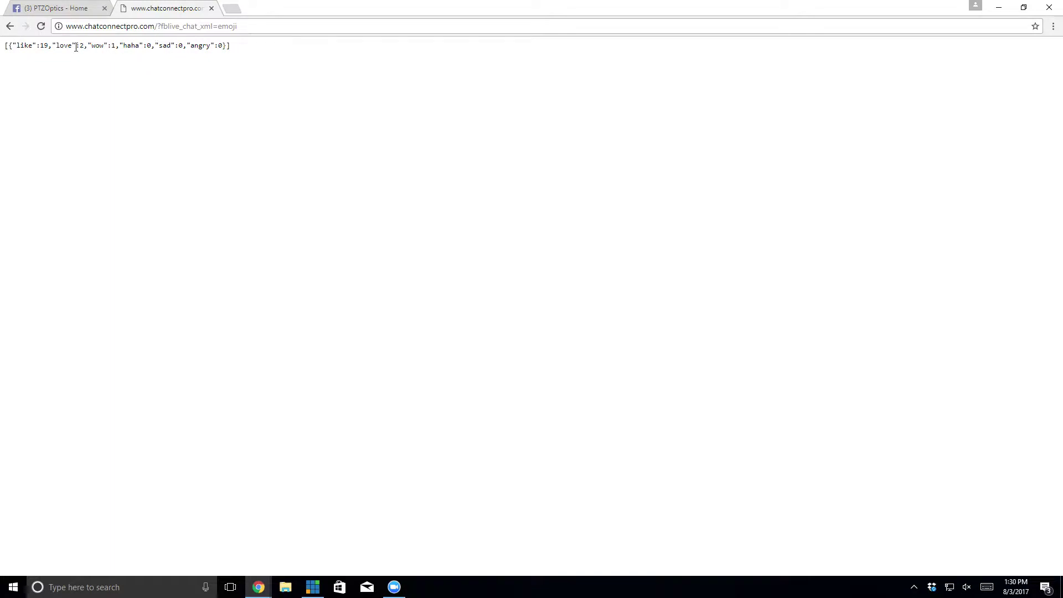
Select the emoji JSON feed's web address to reload the feed.
left_click(133, 28)
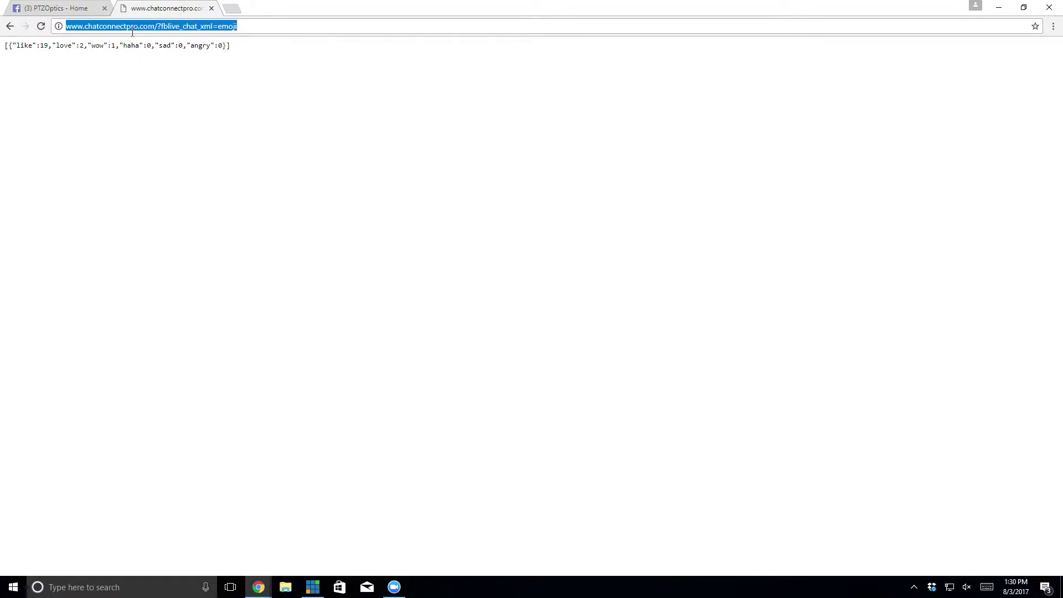